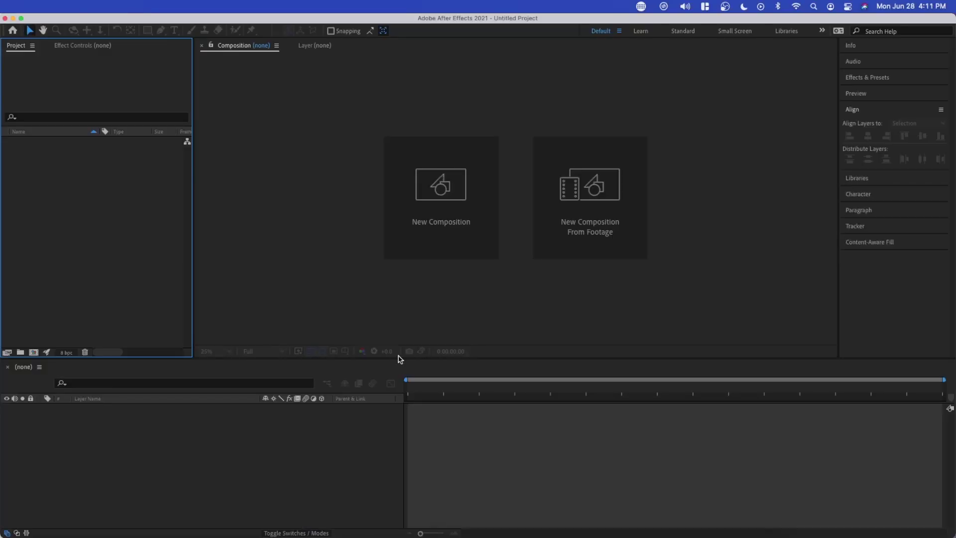
# Create Comp 1 at 1920×1920 and 60 fps with a black background
pyautogui.click(441, 222)
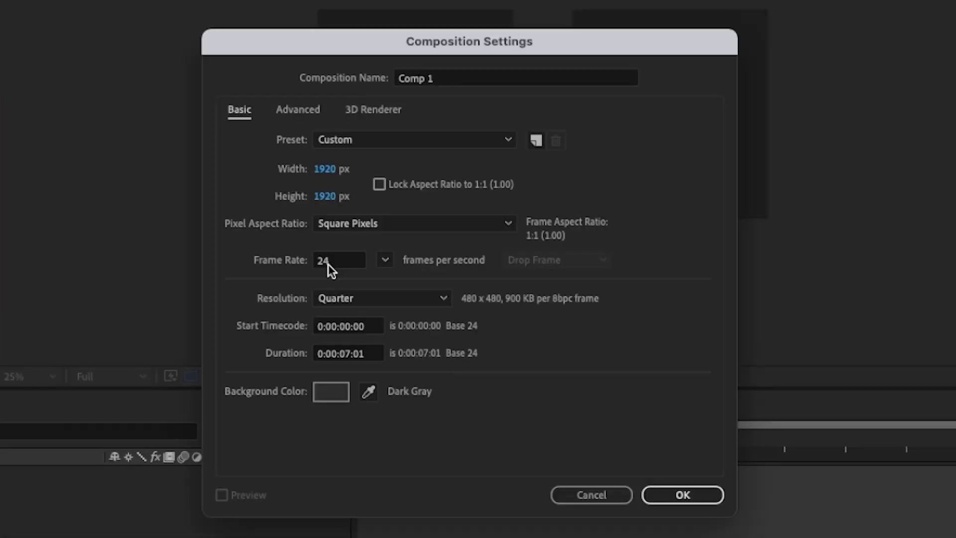
pyautogui.click(329, 260)
pyautogui.write('60')
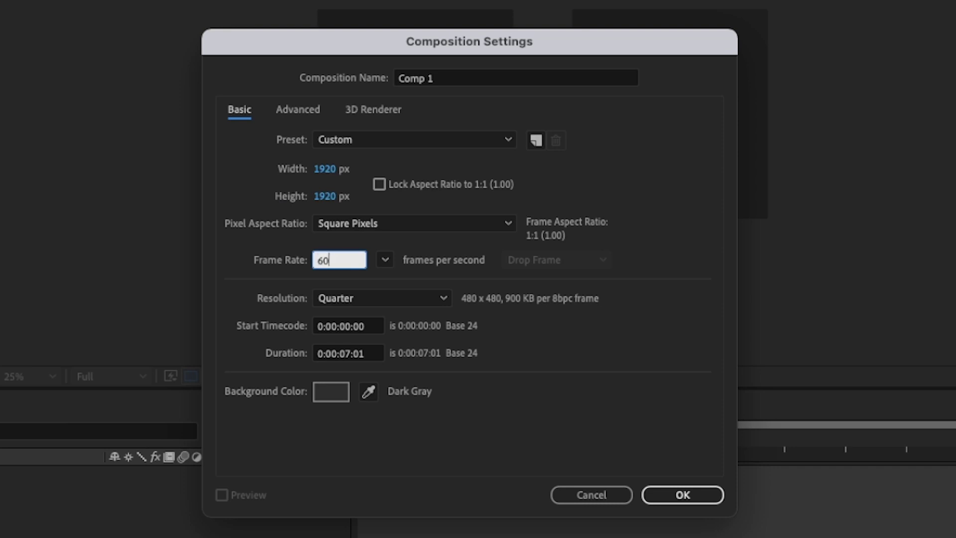
pyautogui.click(331, 391)
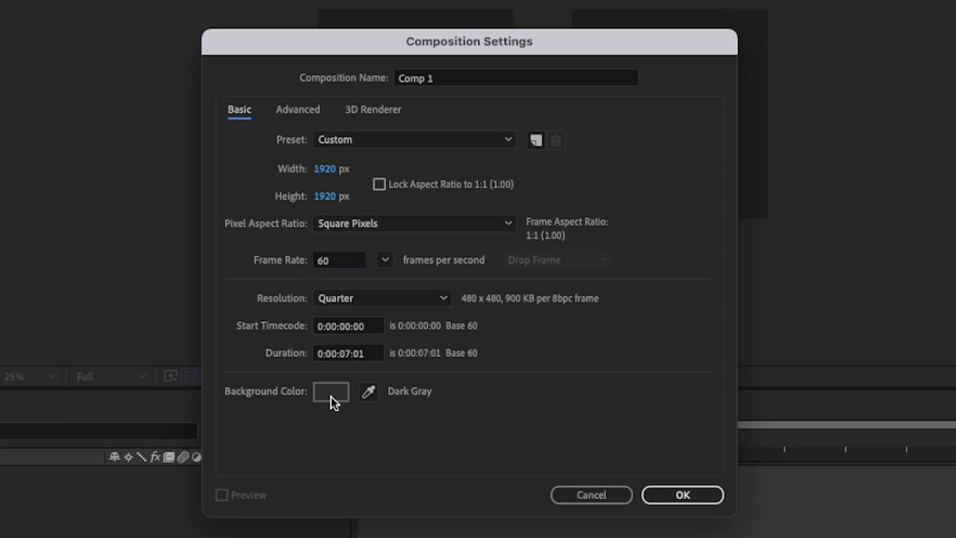
pyautogui.click(322, 143)
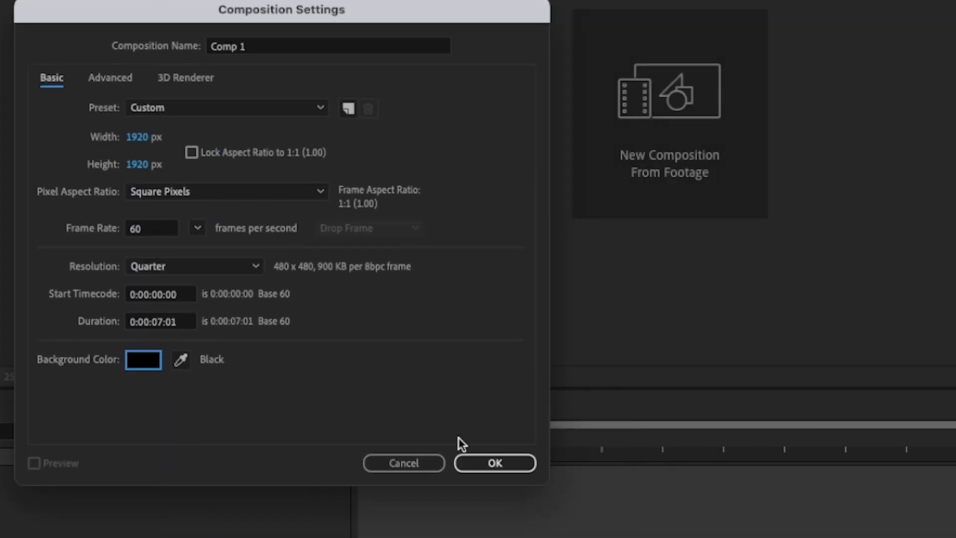
pyautogui.click(471, 458)
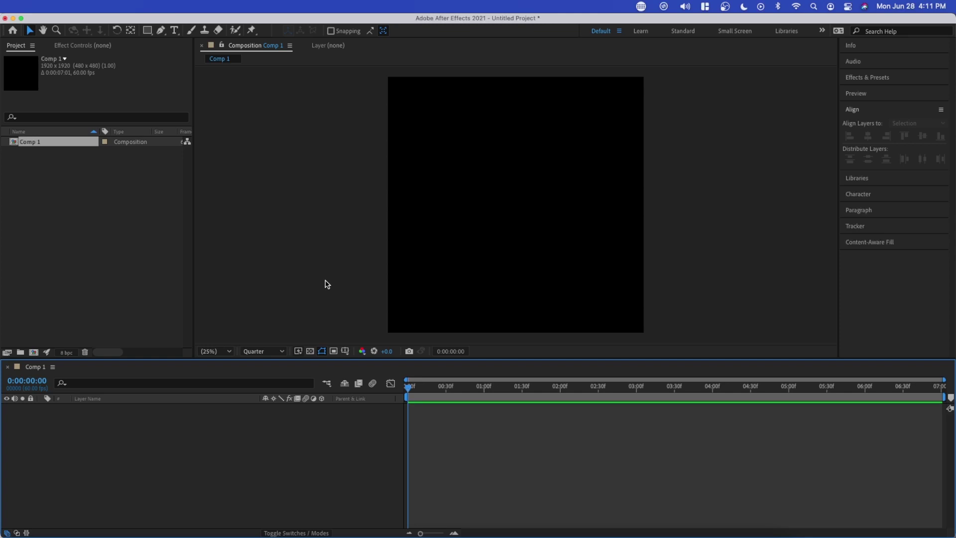
# Add a two-line 'ALWAYS CREATING' text layer, centred and scaled to 200%
pyautogui.click(174, 30)
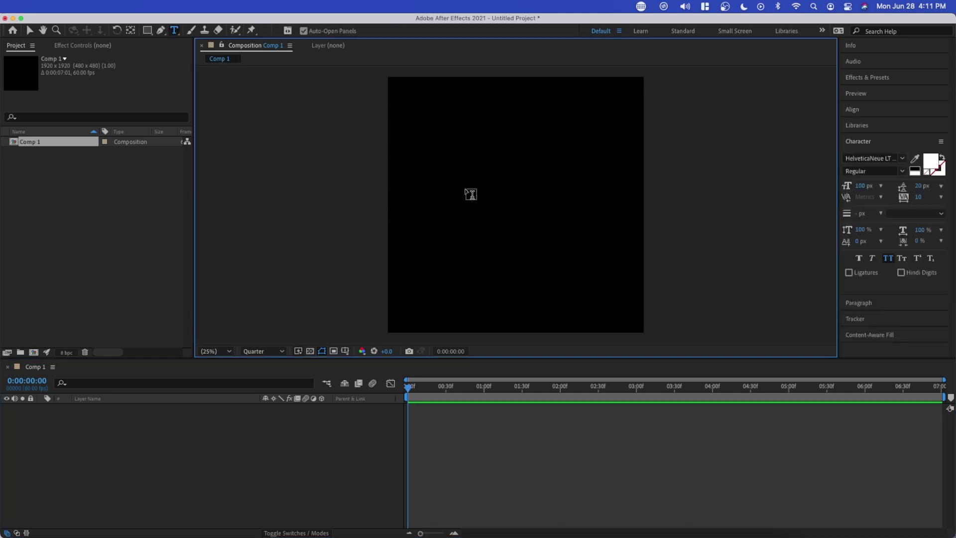
pyautogui.click(465, 192)
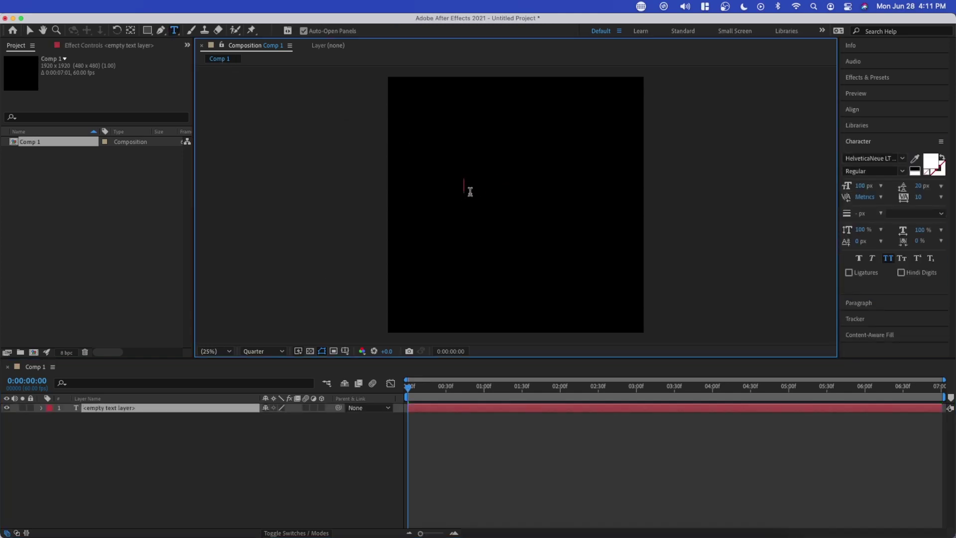
pyautogui.write('ALWAYU')
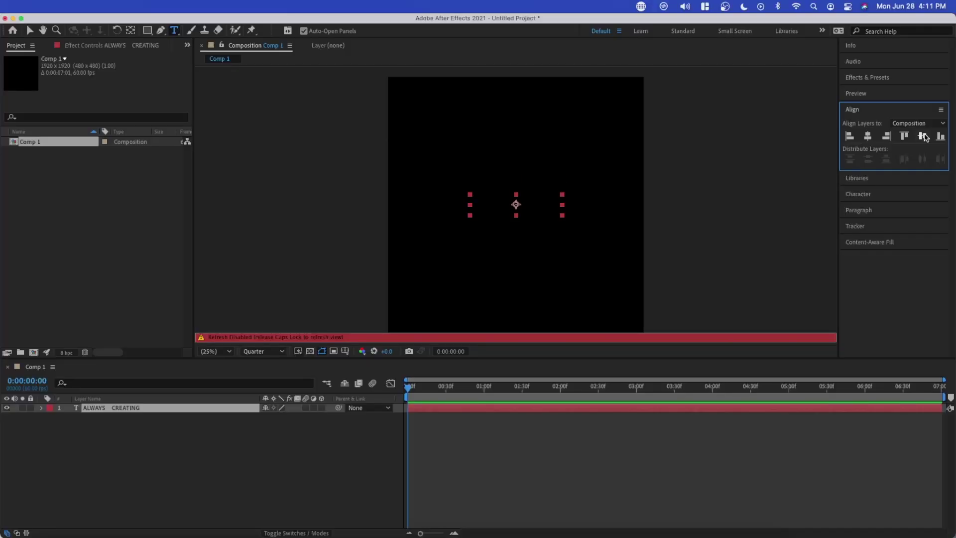
pyautogui.press('capslock')
pyautogui.click(147, 411)
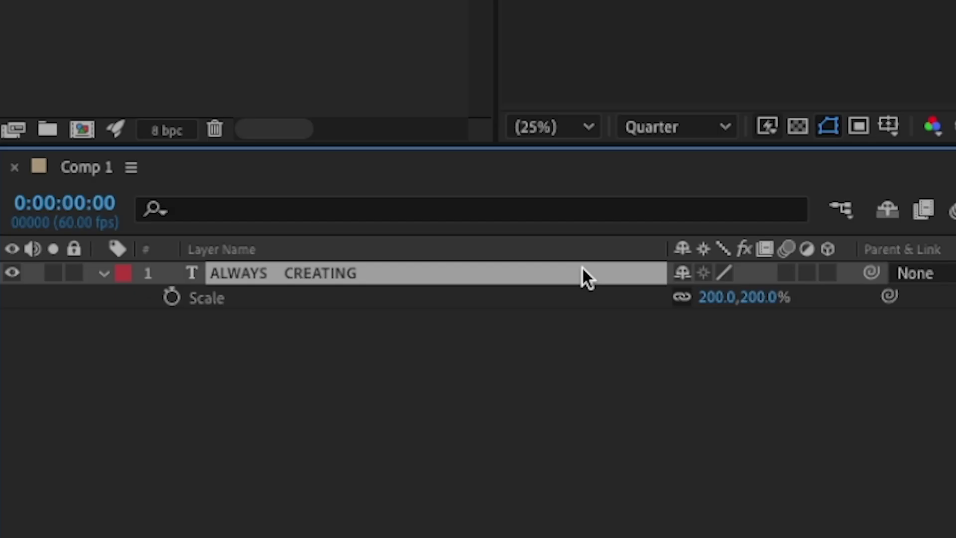
# Raise the text to Position Y 736.7 and keyframe it at 0:00
pyautogui.press('p')
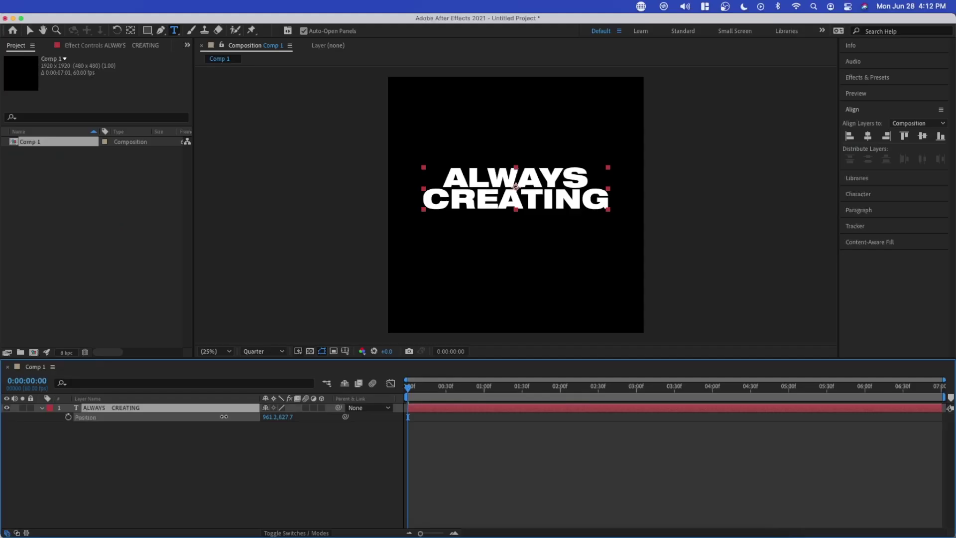
pyautogui.moveTo(734, 297); pyautogui.dragTo(706, 315)
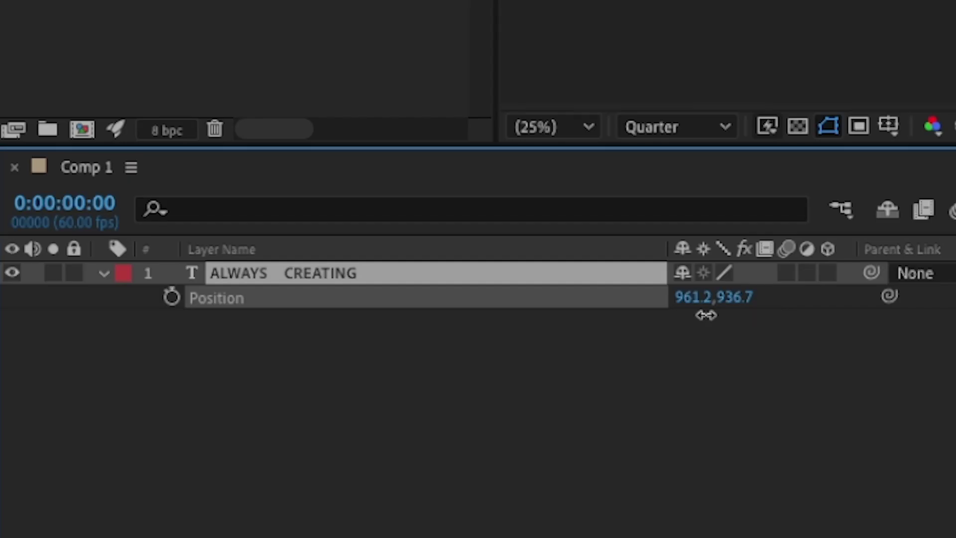
pyautogui.moveTo(631, 314); pyautogui.dragTo(387, 313)
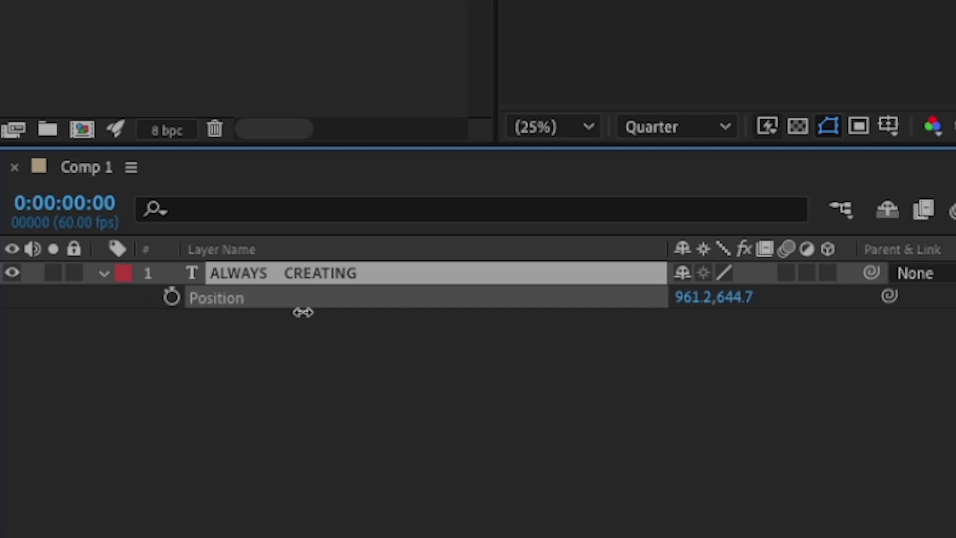
pyautogui.moveTo(275, 314)
pyautogui.mouseDown()
pyautogui.moveTo(141, 429)
pyautogui.moveTo(285, 436)
pyautogui.moveTo(438, 144)
pyautogui.mouseUp()
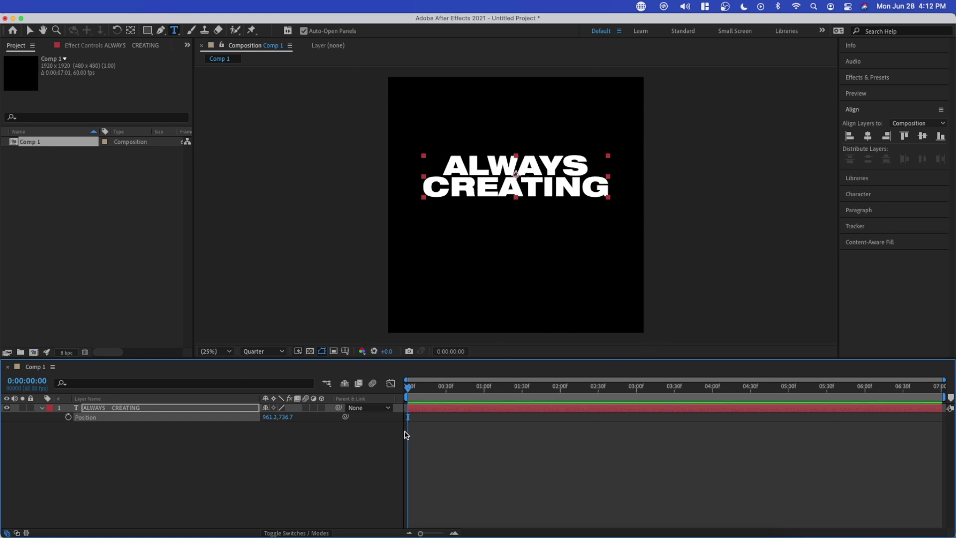
pyautogui.moveTo(532, 386); pyautogui.dragTo(408, 386)
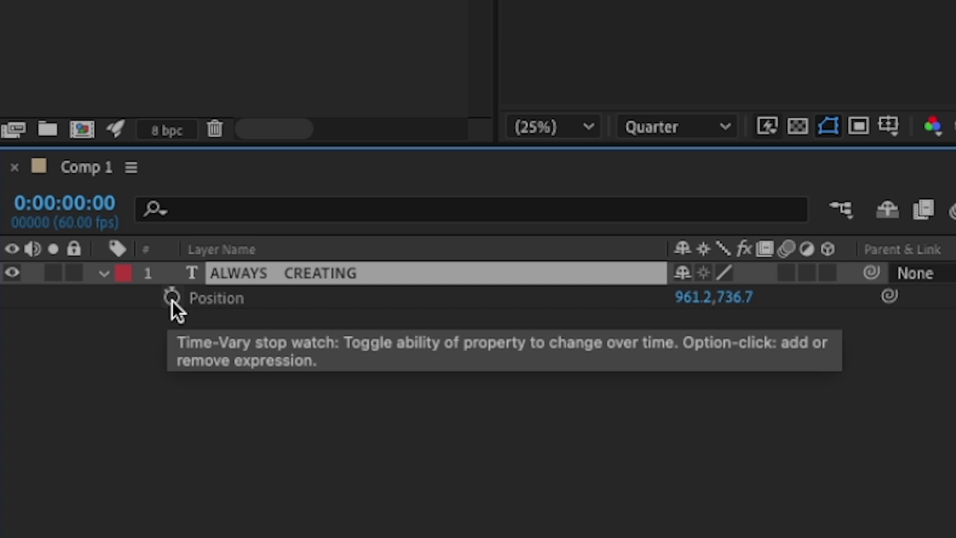
pyautogui.click(172, 298)
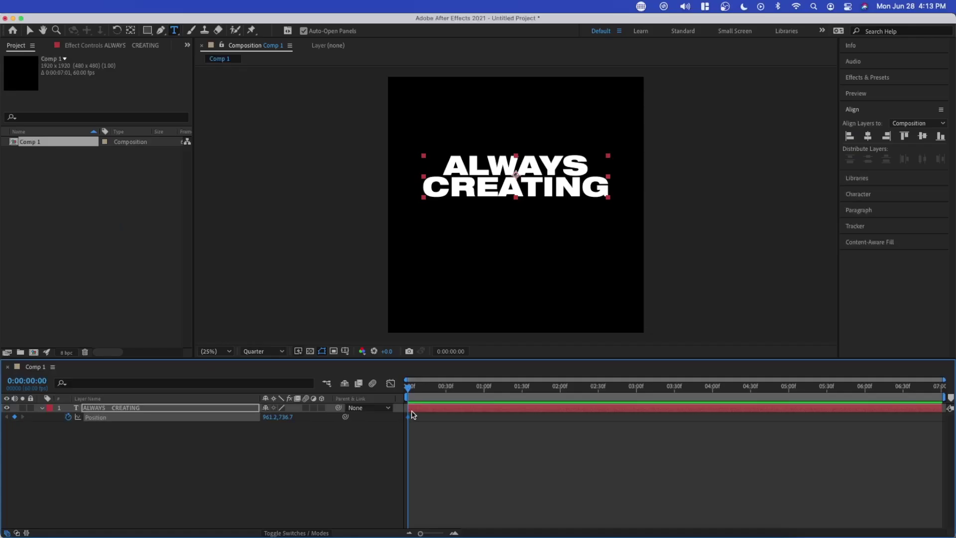
# Add a 3:00 Position keyframe at Y 1421.7 and preview the drop
pyautogui.moveTo(498, 389); pyautogui.dragTo(600, 389)
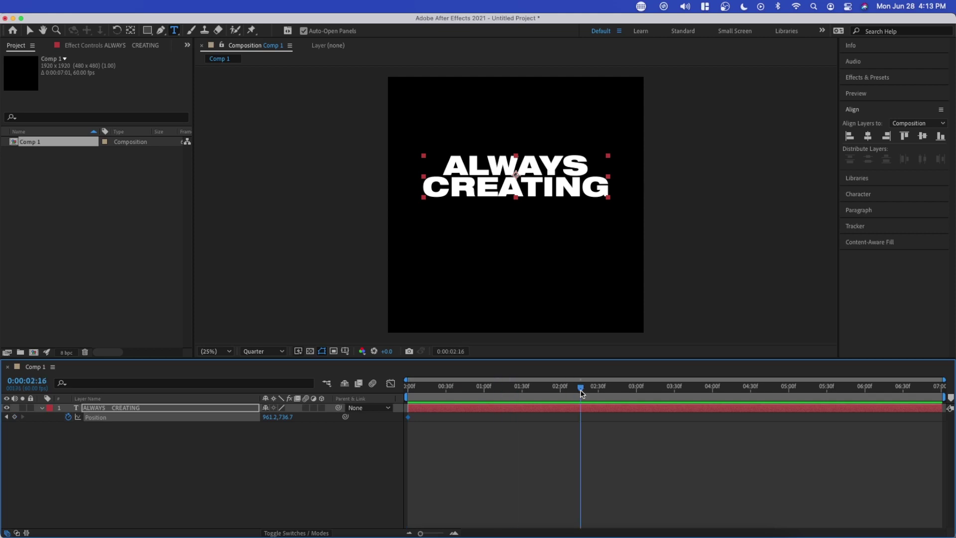
pyautogui.press('space')
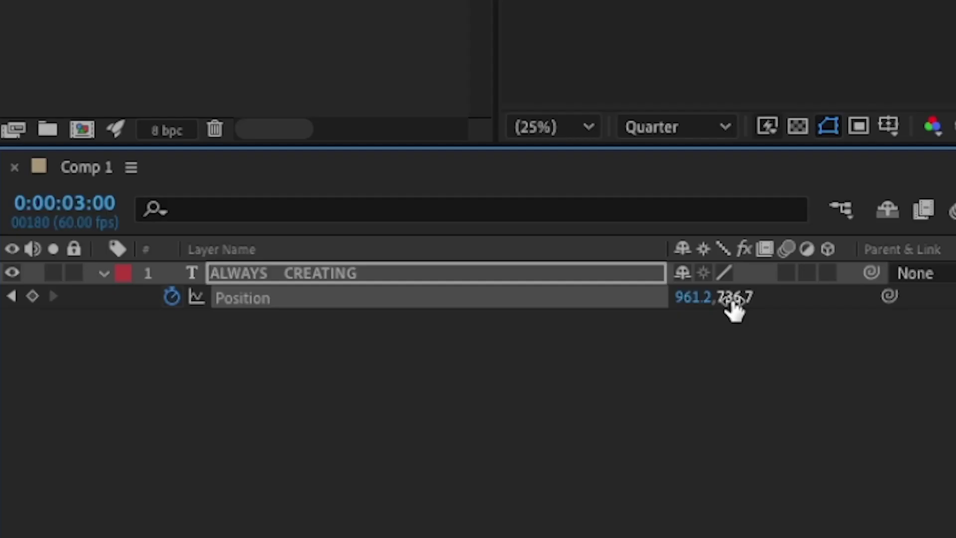
pyautogui.moveTo(285, 419); pyautogui.dragTo(289, 419)
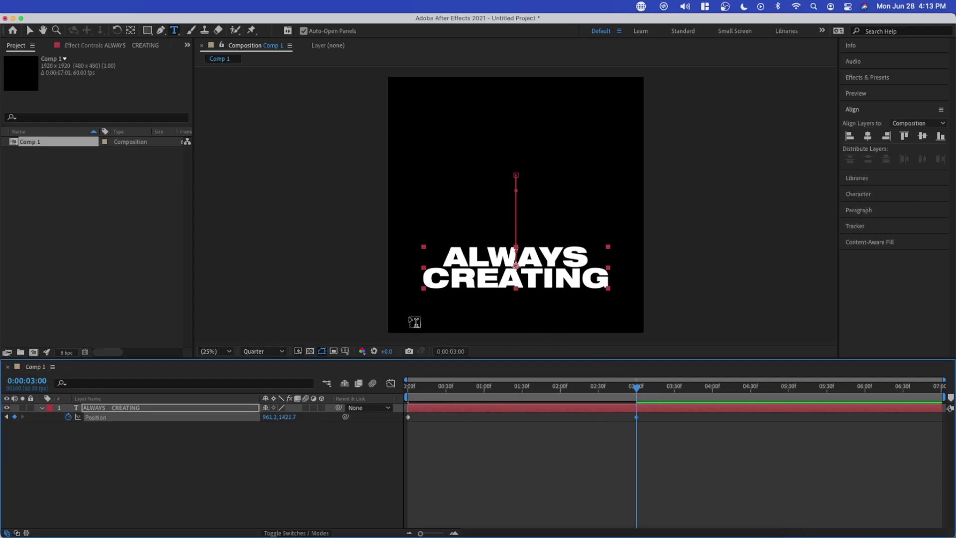
pyautogui.press('Home')
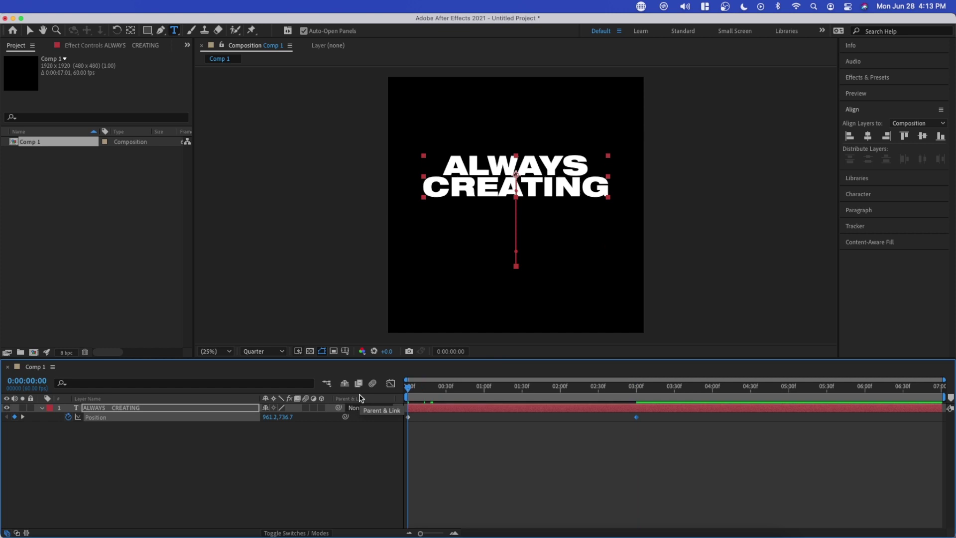
pyautogui.press('space')
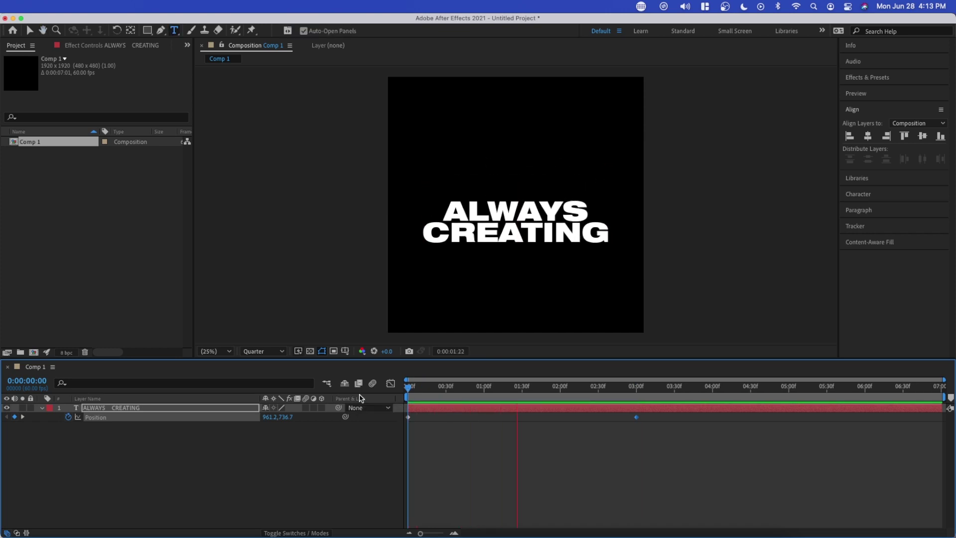
pyautogui.press('space')
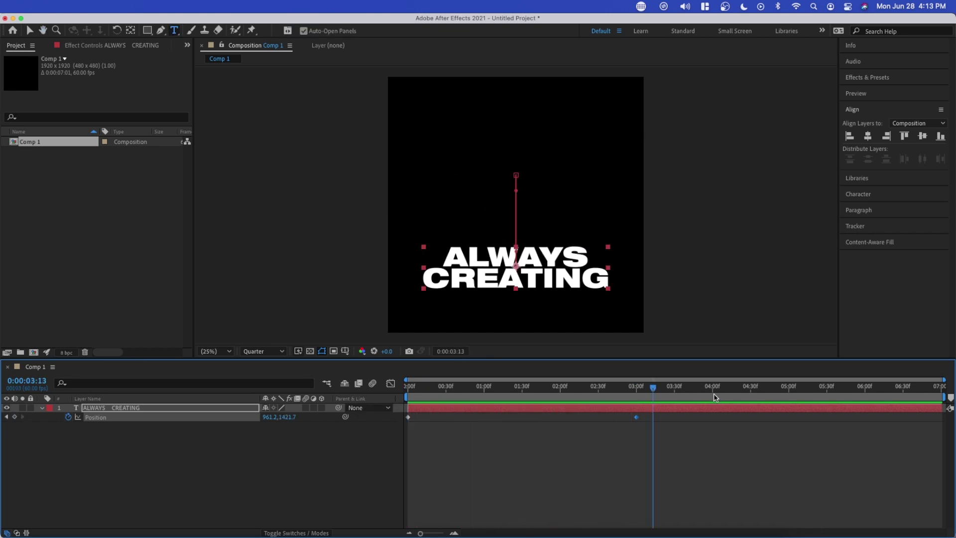
# Give Position a loopOut('pingpong') expression and preview the looping bounce
pyautogui.click(637, 388)
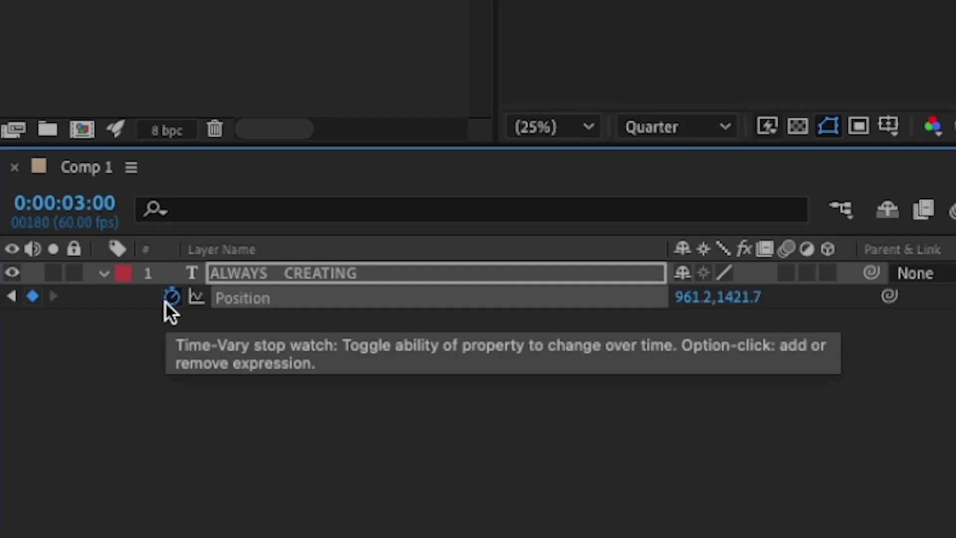
pyautogui.keyDown('alt'); pyautogui.click(168, 301); pyautogui.keyUp('alt')
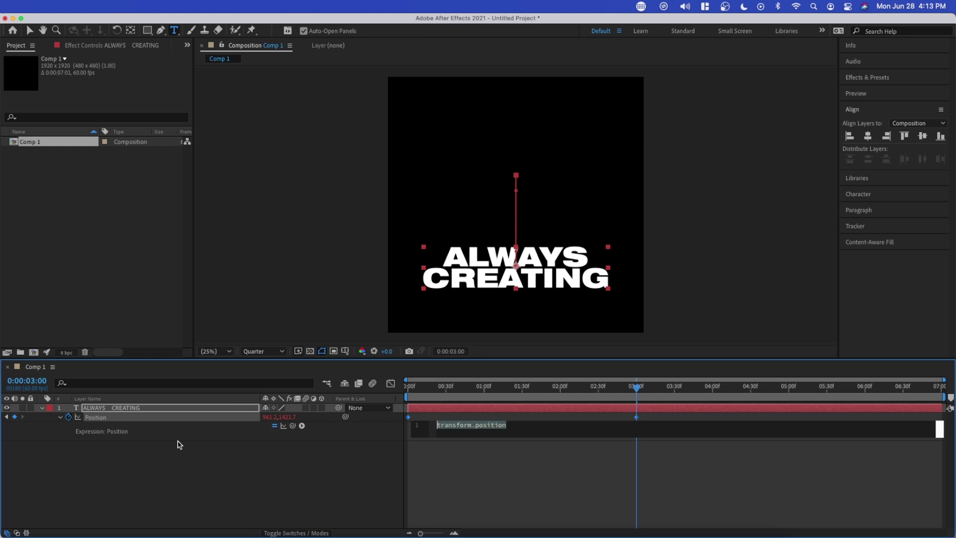
pyautogui.hotkey('ctrl', 'a')
pyautogui.press('BackSpace')
pyautogui.write('loop')
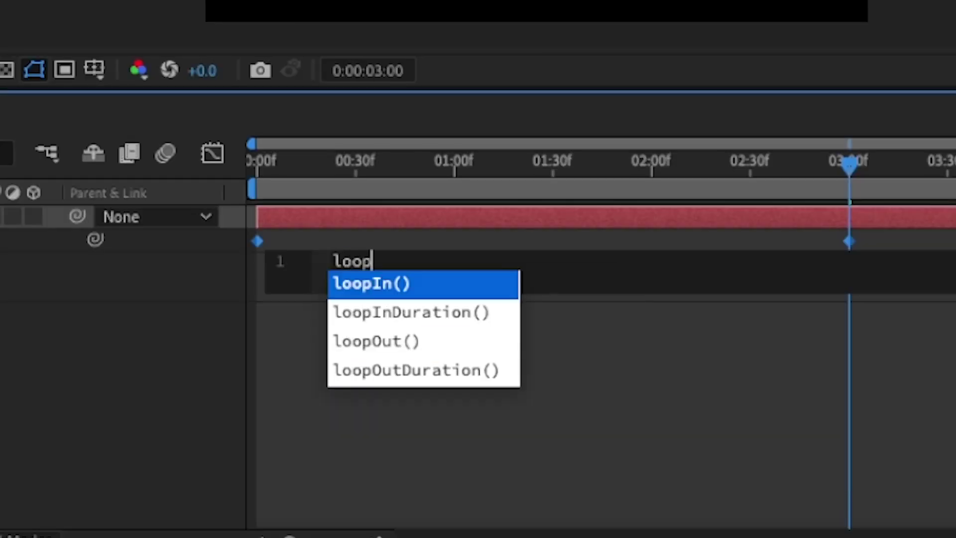
pyautogui.write('ou')
pyautogui.press('Return')
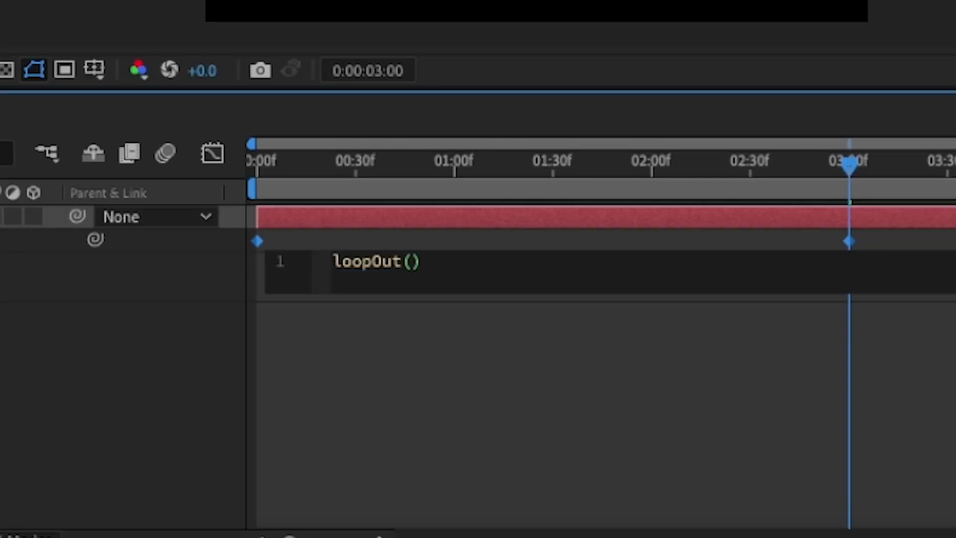
pyautogui.write("'")
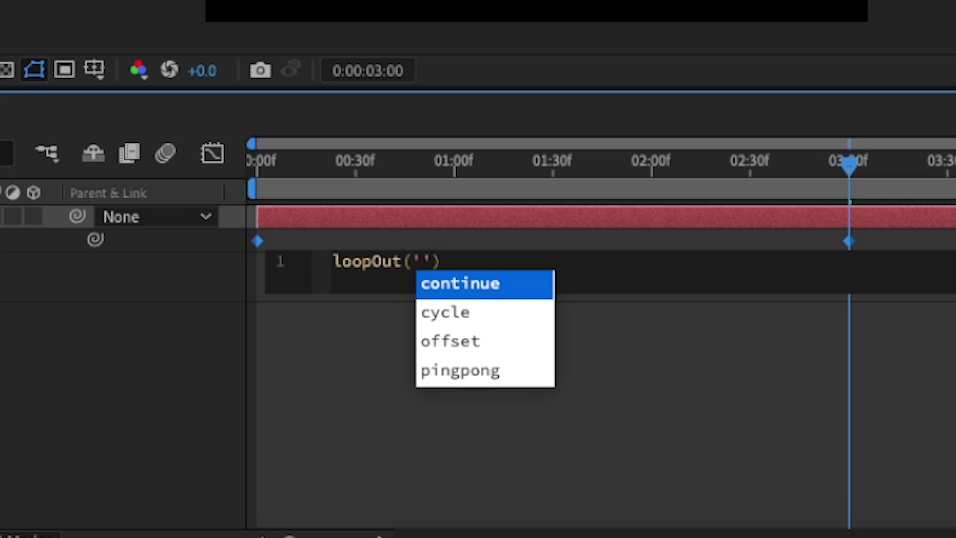
pyautogui.write('ping')
pyautogui.press('Return')
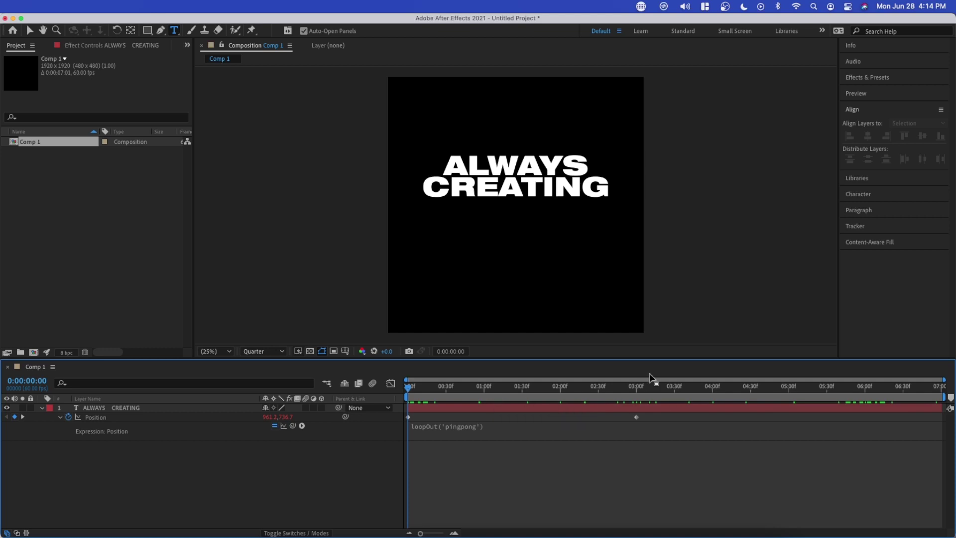
pyautogui.click(637, 386)
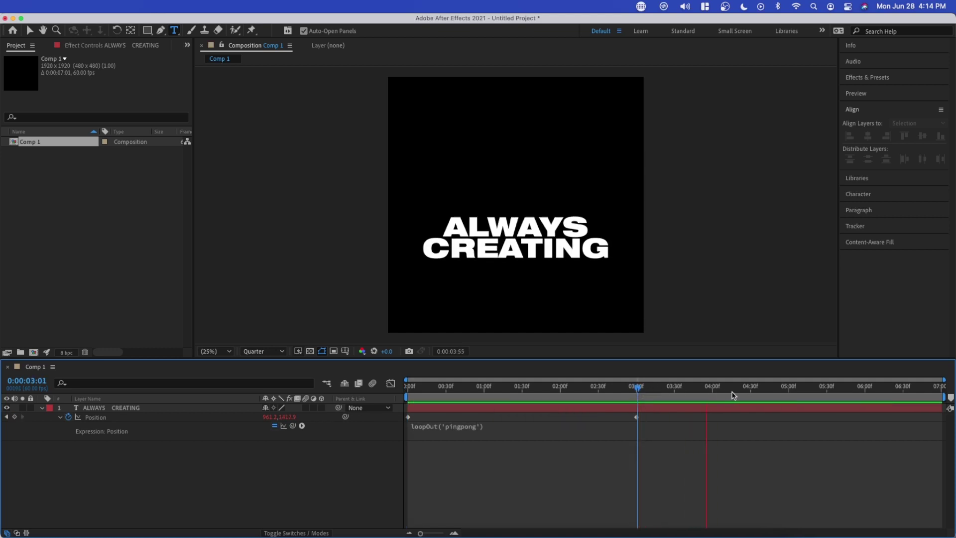
pyautogui.press('space')
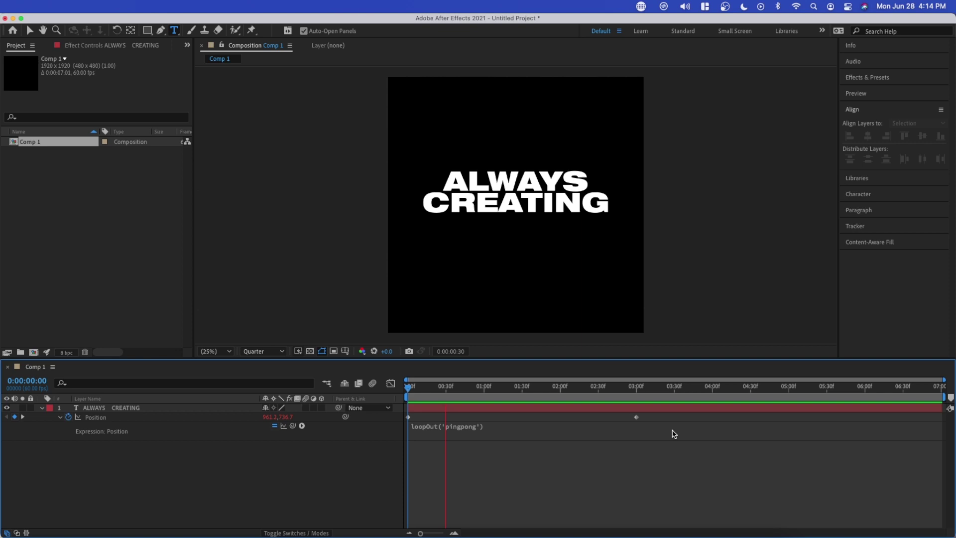
# Move the second Position keyframe earlier, to about 2:00, and preview the faster bounce
pyautogui.click(636, 419)
pyautogui.moveTo(636, 421); pyautogui.dragTo(543, 420)
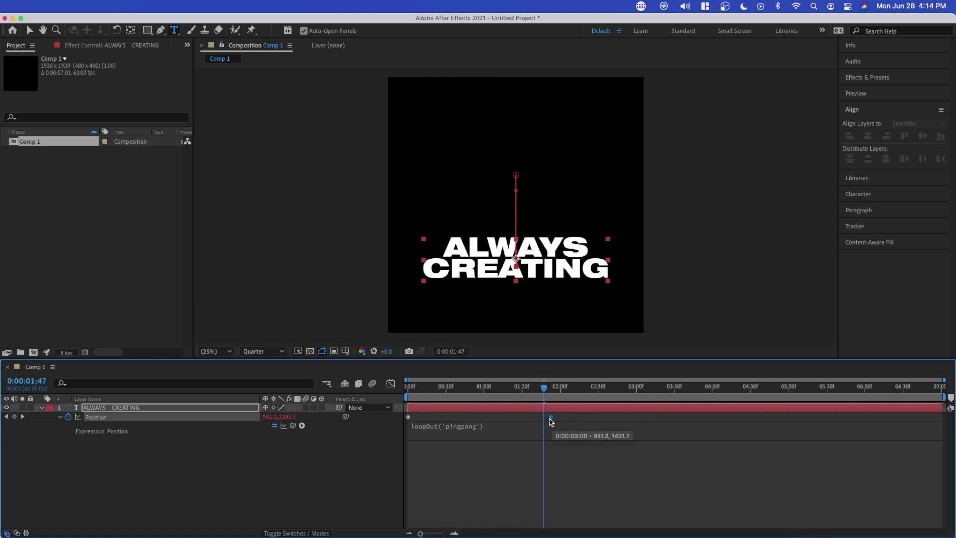
pyautogui.press('Home')
pyautogui.press('space')
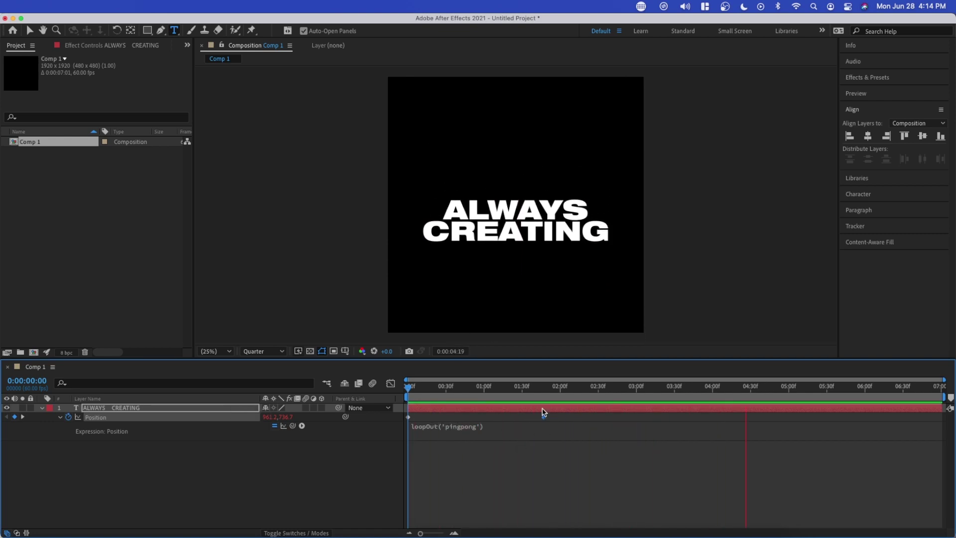
pyautogui.press('space')
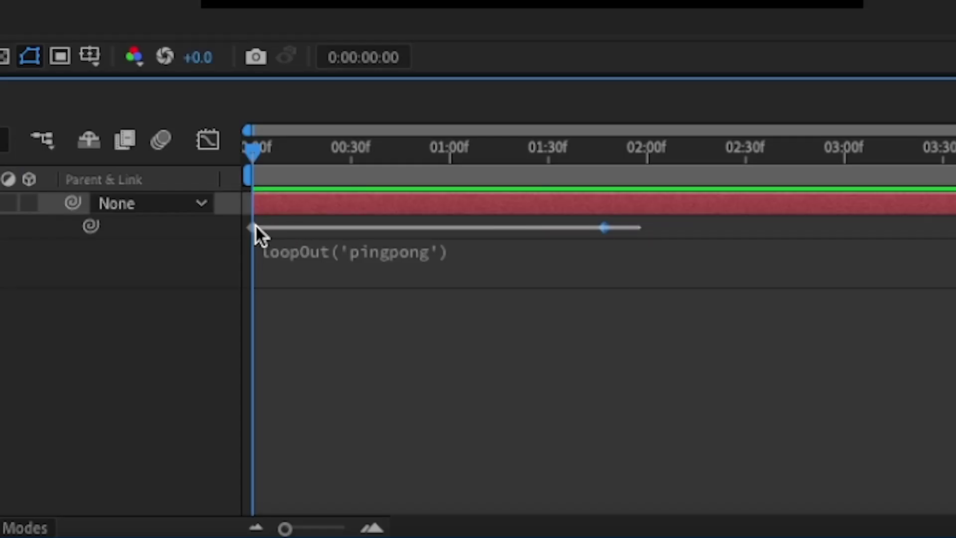
# Apply Easy Ease to both Position keyframes, preview, and deselect the layer
pyautogui.rightClick(250, 225)
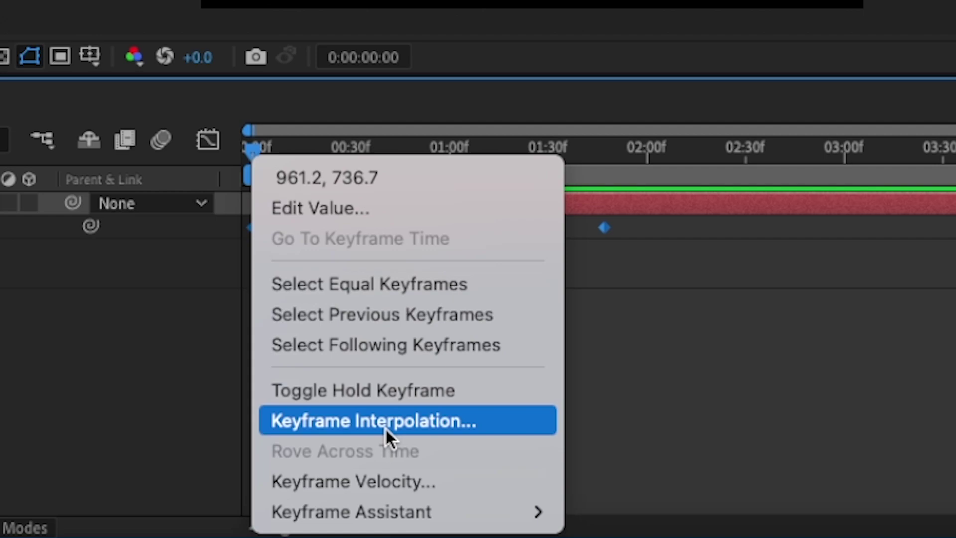
pyautogui.moveTo(352, 511)
pyautogui.click(642, 337)
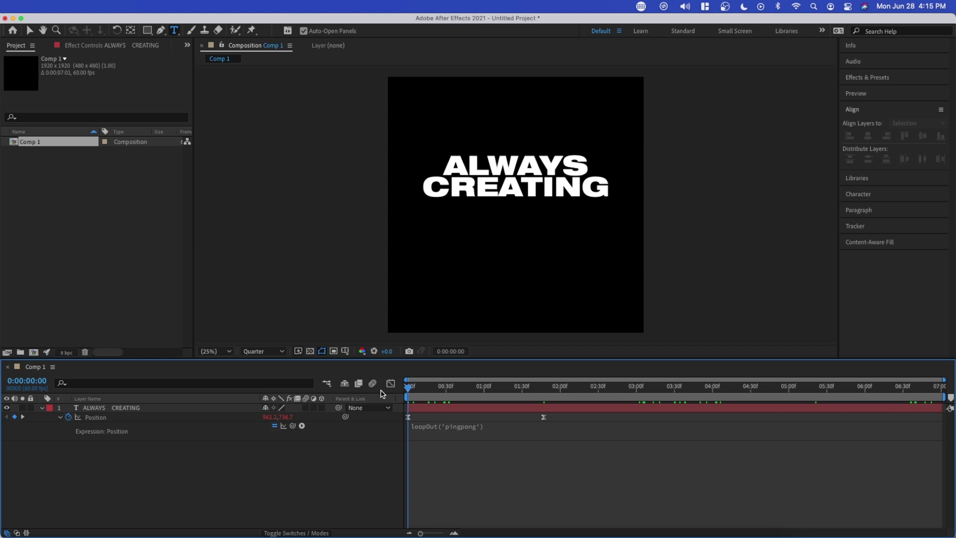
pyautogui.press('space')
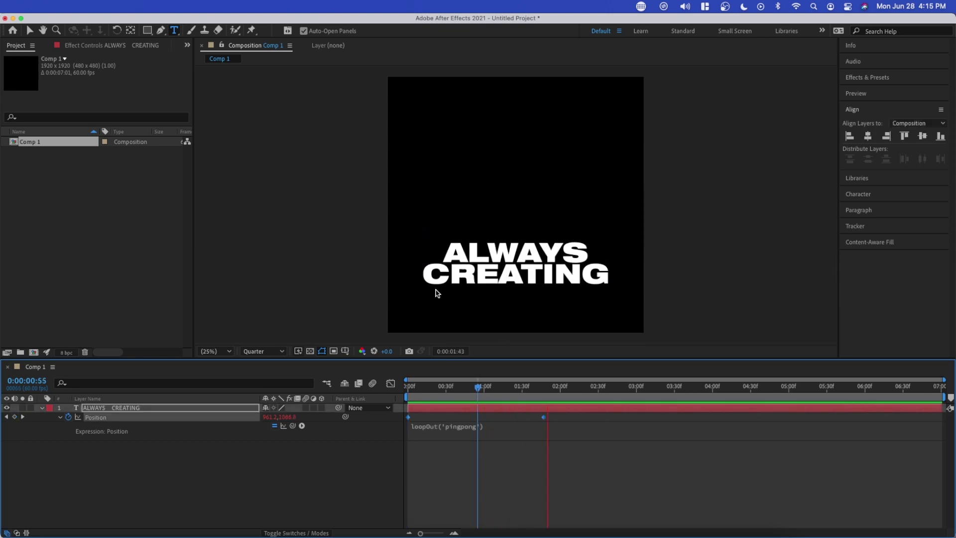
pyautogui.click(516, 409)
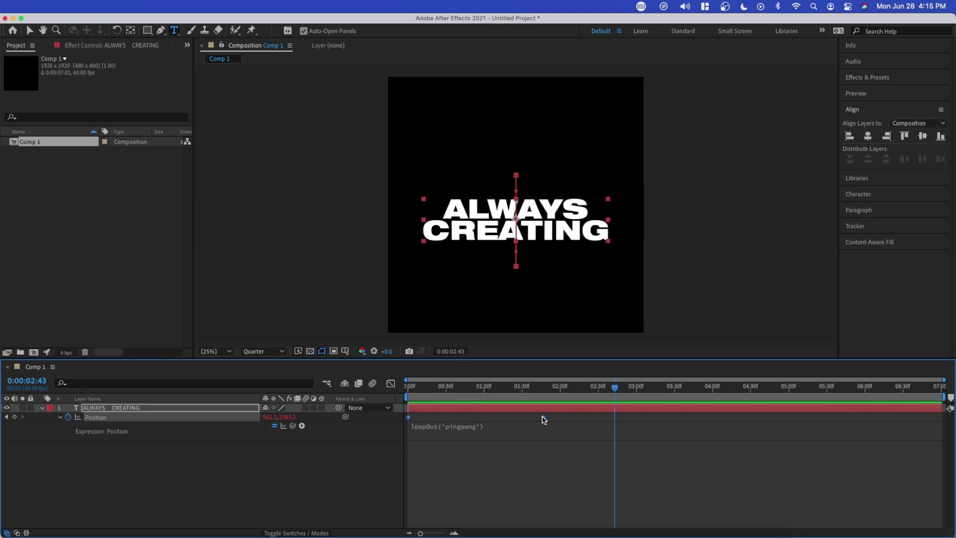
pyautogui.rightClick(544, 420)
pyautogui.moveTo(590, 526)
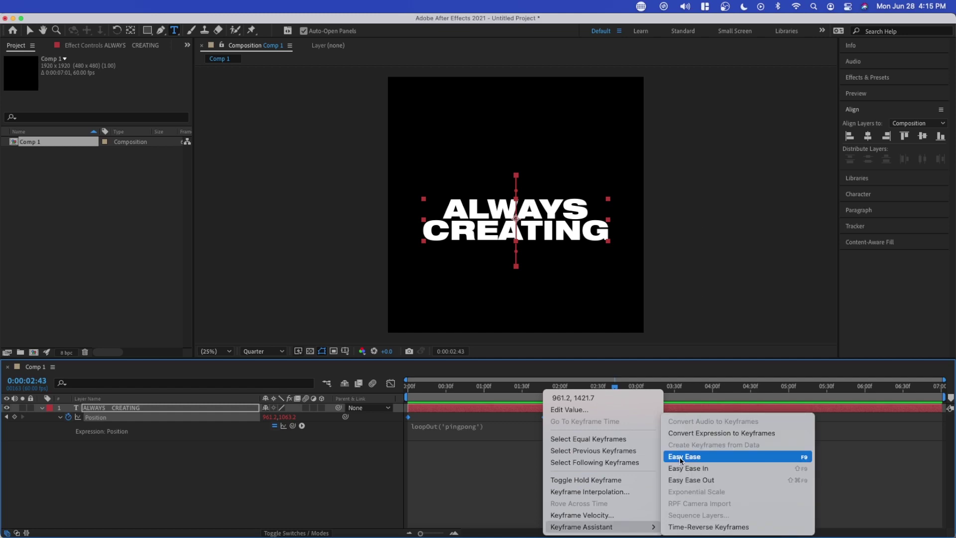
pyautogui.click(680, 460)
pyautogui.press('space')
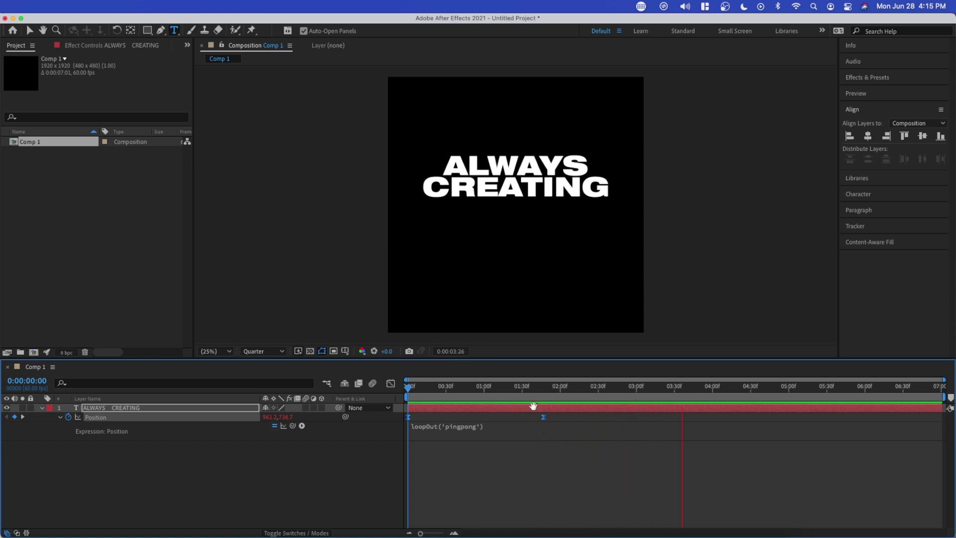
pyautogui.press('space')
pyautogui.press('F2')
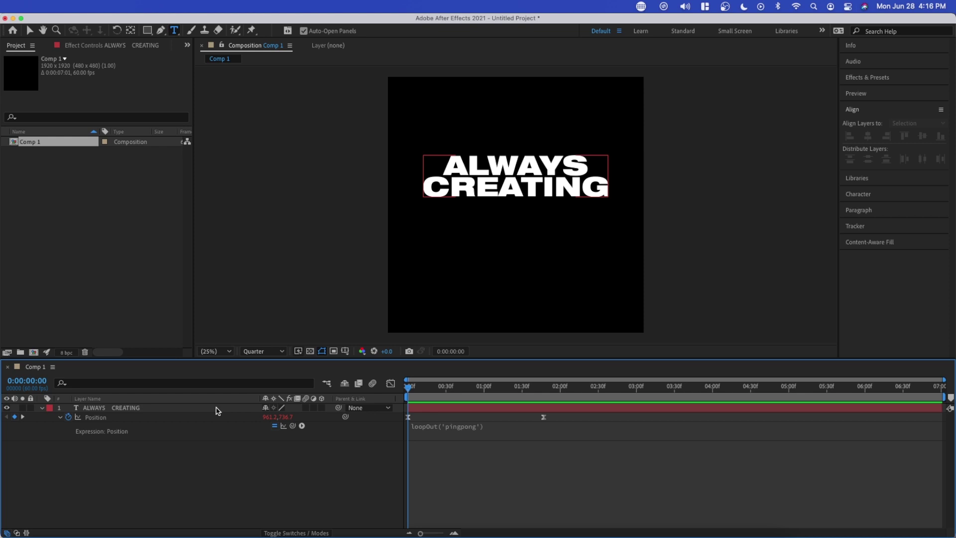
# Duplicate the text layer and apply Echo and 4-Color Gradient to the lower copy
pyautogui.click(216, 411)
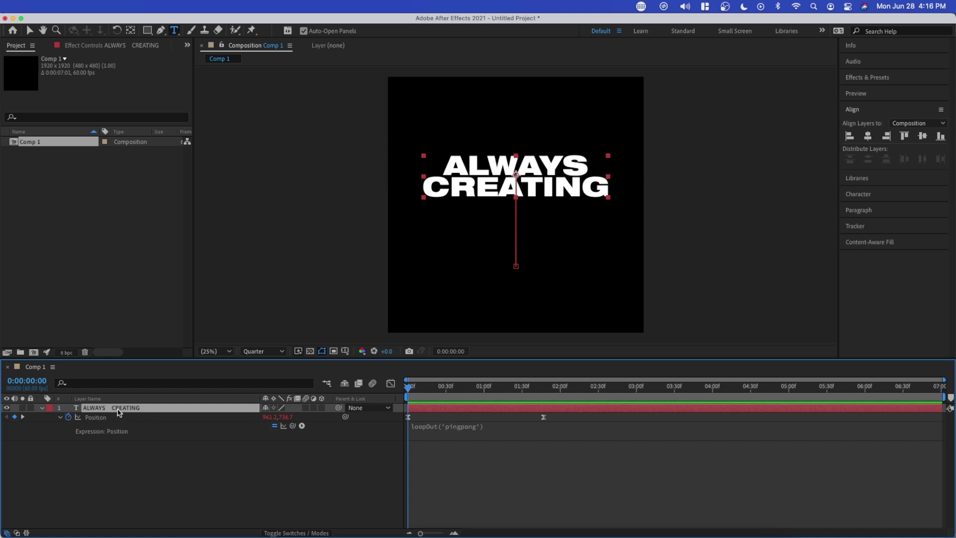
pyautogui.press('super+d')
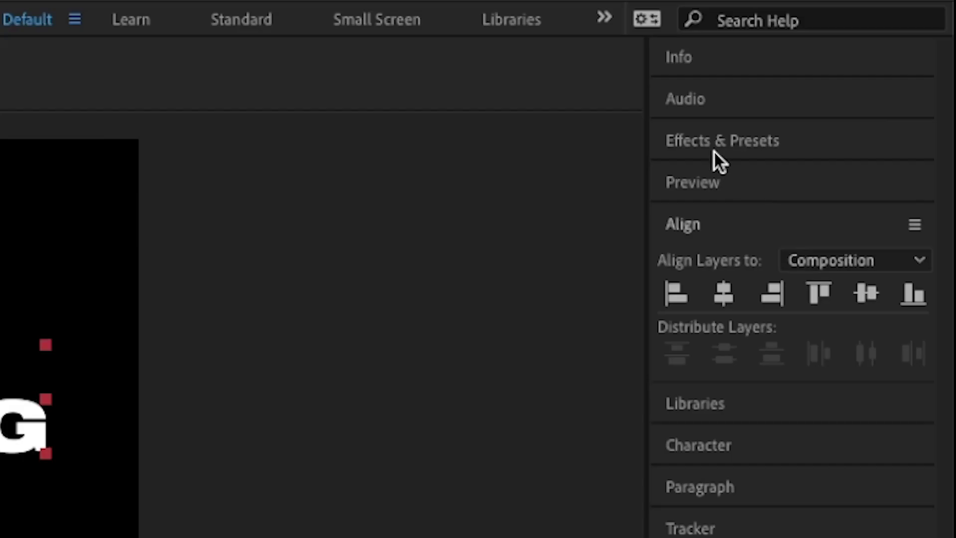
pyautogui.click(865, 78)
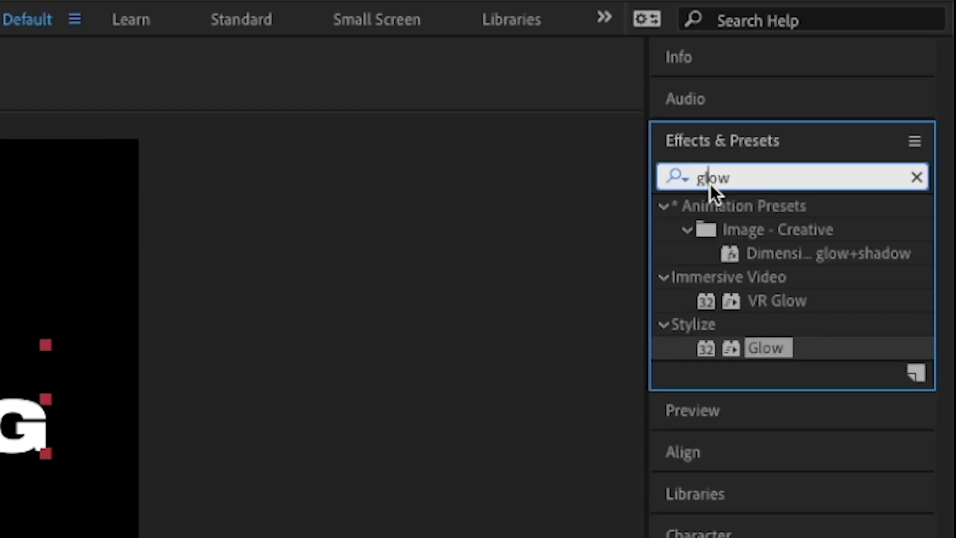
pyautogui.write('echo')
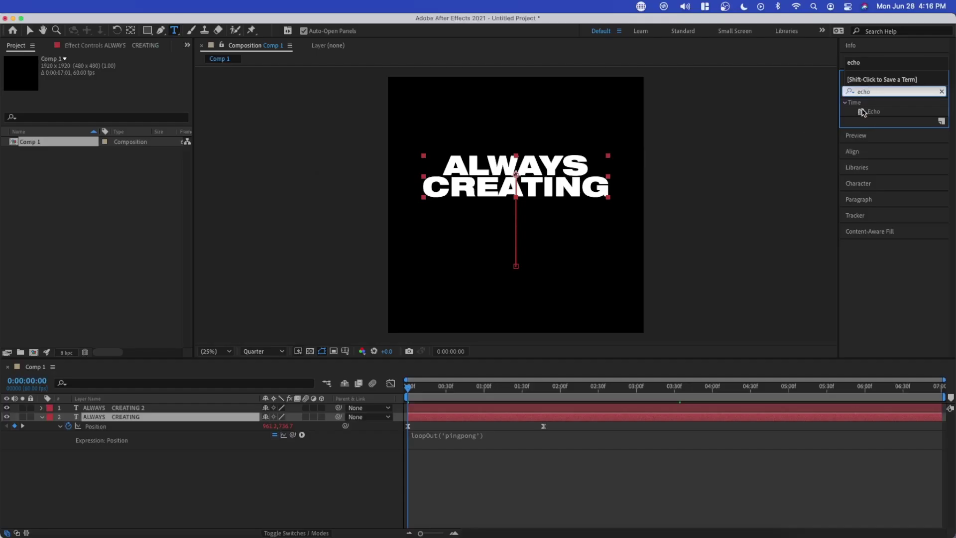
pyautogui.moveTo(159, 391); pyautogui.dragTo(147, 419)
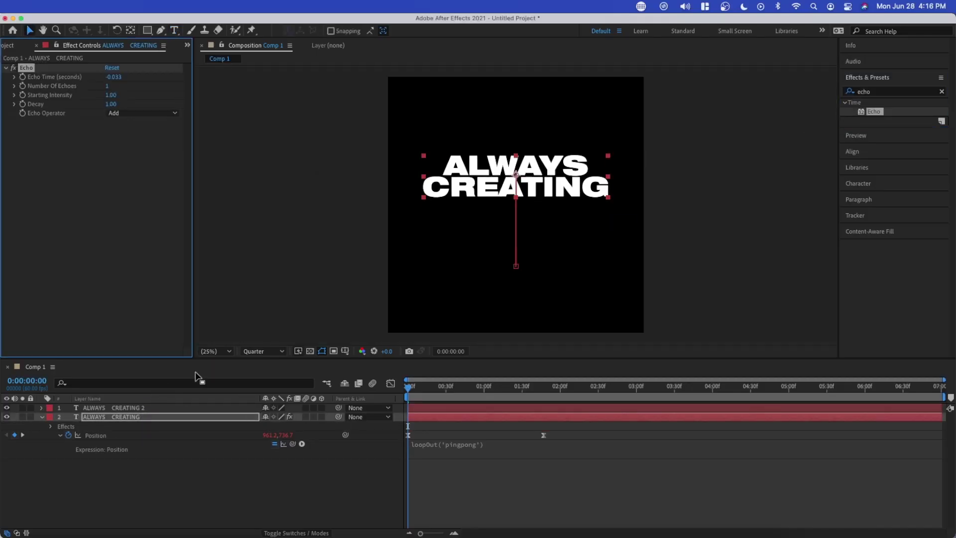
pyautogui.click(895, 92)
pyautogui.write('4')
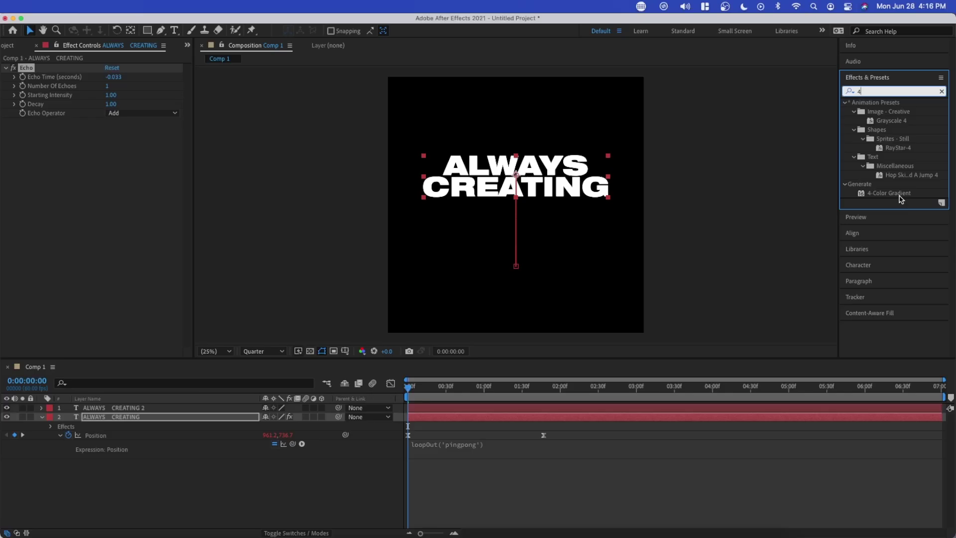
pyautogui.moveTo(889, 193); pyautogui.dragTo(129, 418)
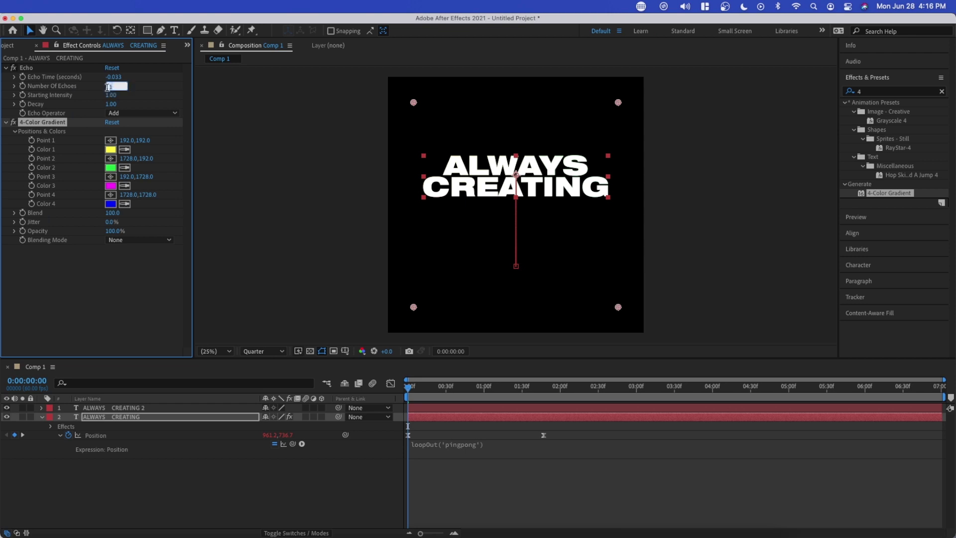
# Set the Echo effect to 70 echoes and preview the trail
pyautogui.click(440, 431)
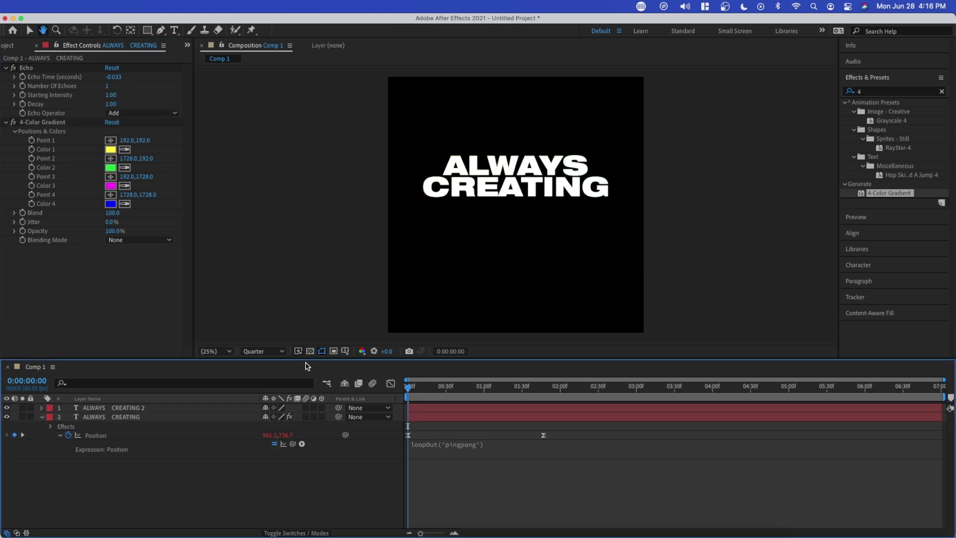
pyautogui.press('space')
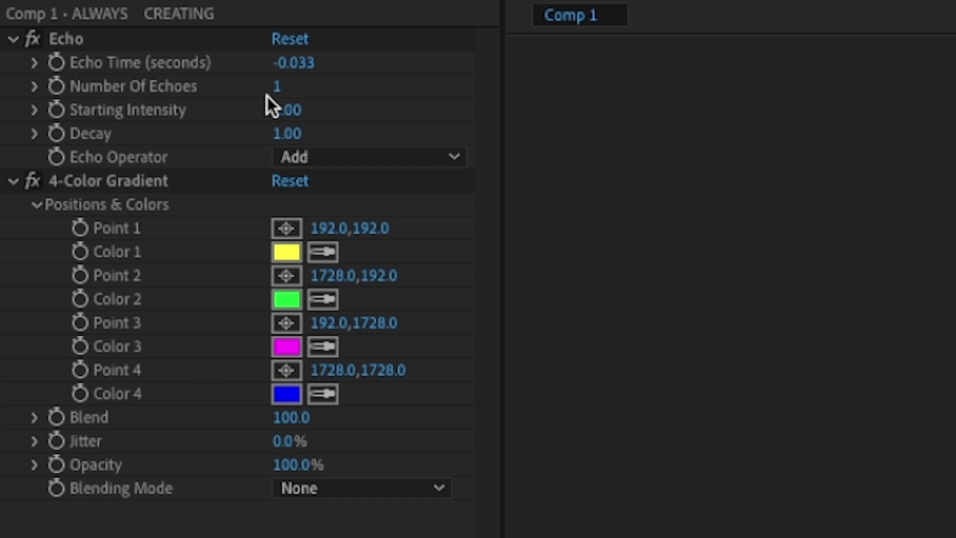
pyautogui.click(277, 87)
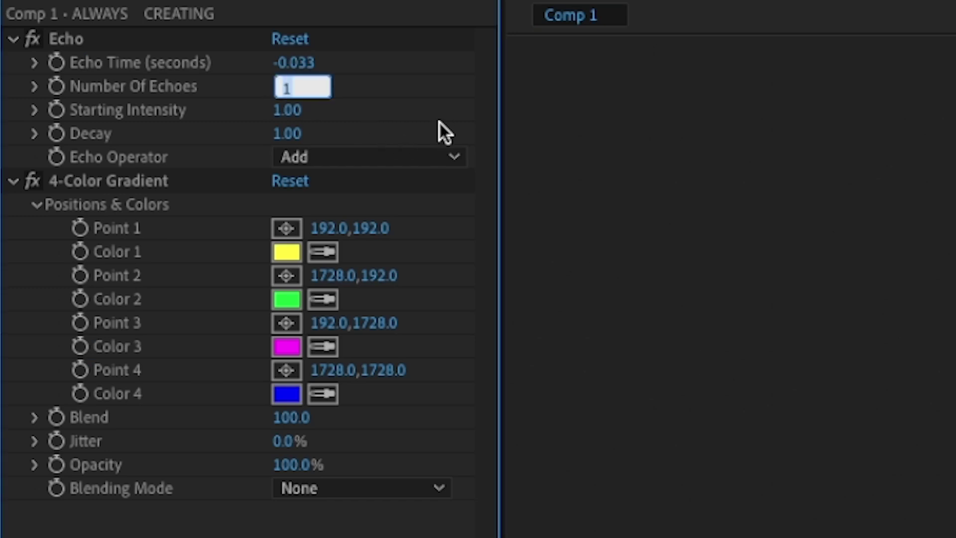
pyautogui.write('70')
pyautogui.press('Return')
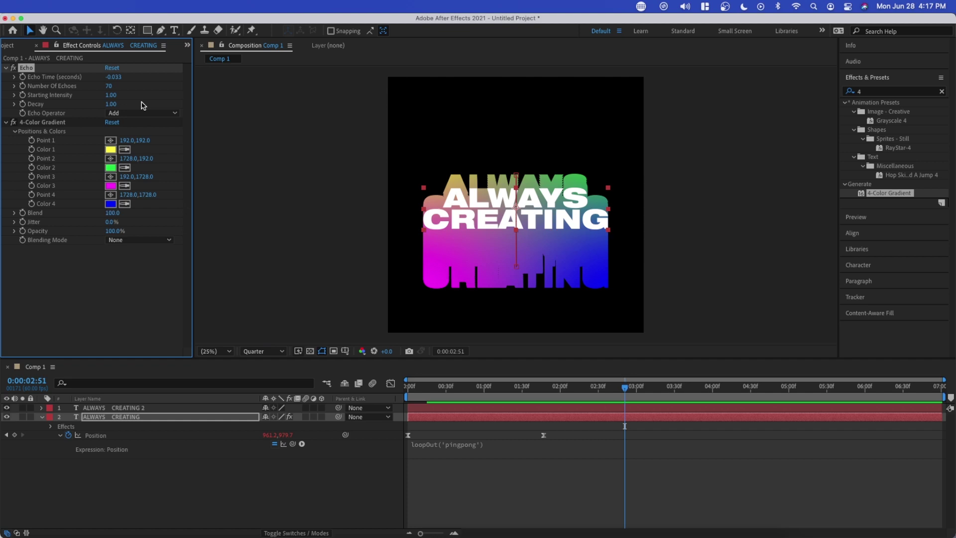
pyautogui.press('space')
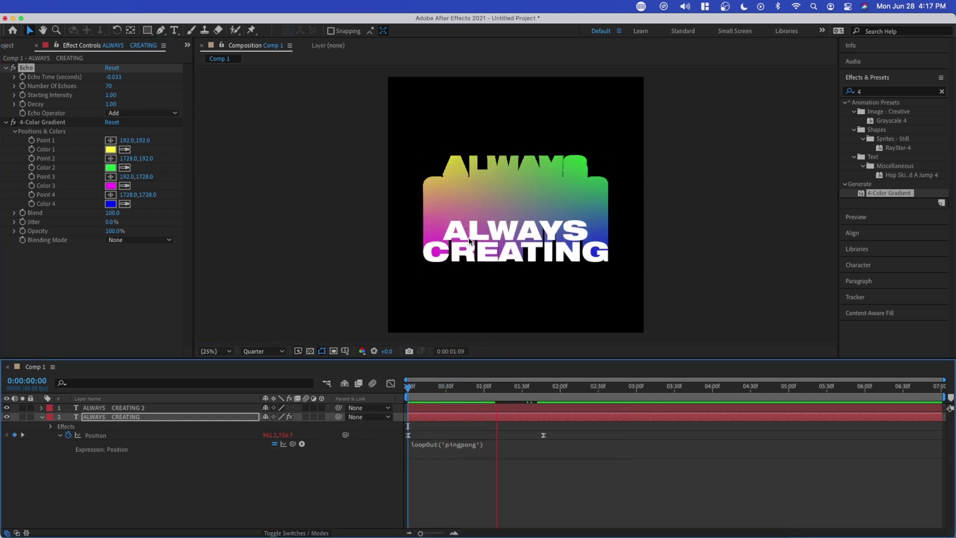
# Lower the Echo decay from 1.00 to 0.86 so the trail fades
pyautogui.moveTo(505, 383); pyautogui.dragTo(484, 385)
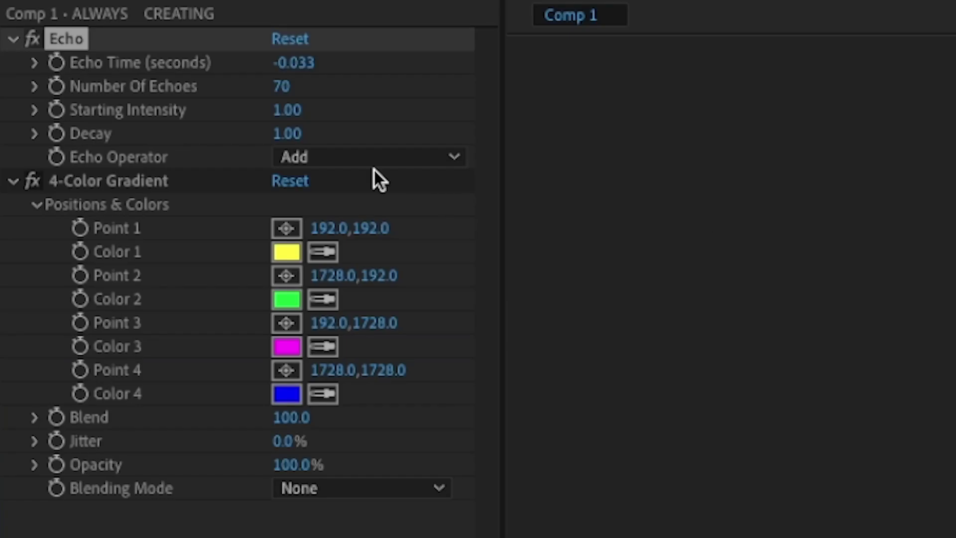
pyautogui.click(278, 134)
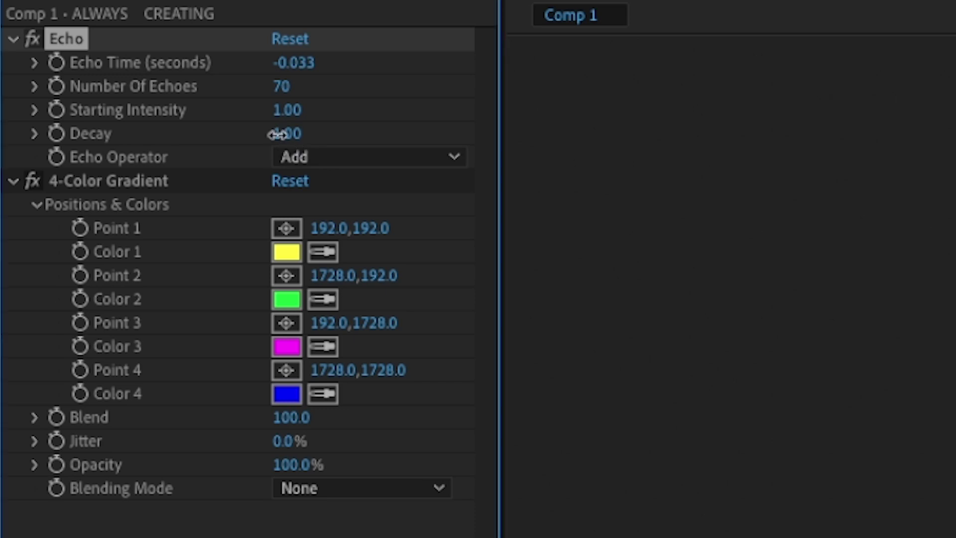
pyautogui.moveTo(278, 134); pyautogui.dragTo(224, 141)
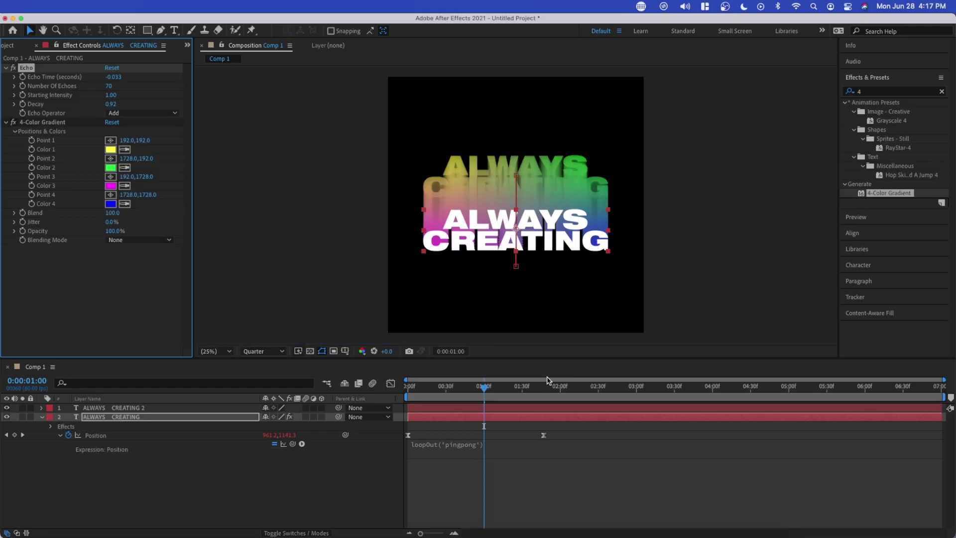
pyautogui.moveTo(109, 106); pyautogui.dragTo(106, 107)
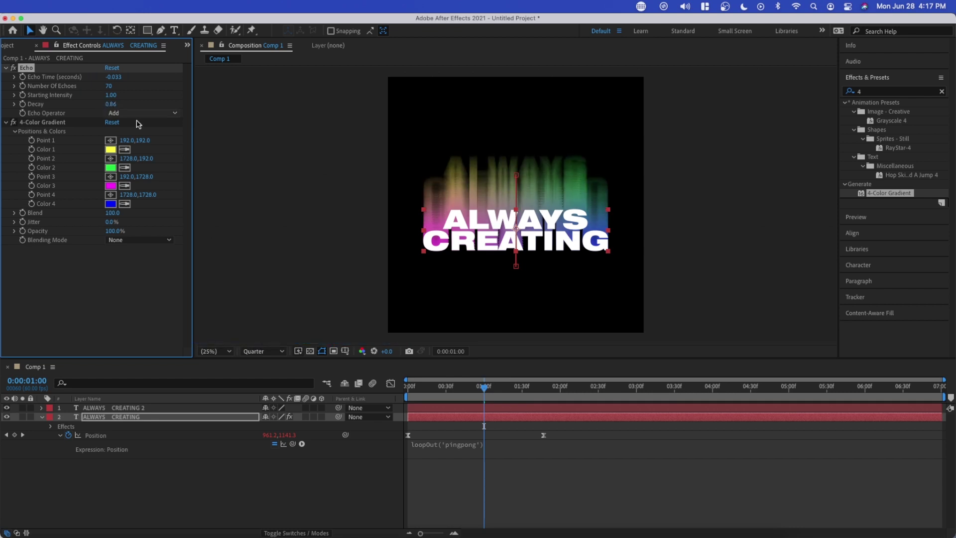
pyautogui.click(413, 385)
# Apply Roughen Edges to the text layer and preview the result
pyautogui.press('space')
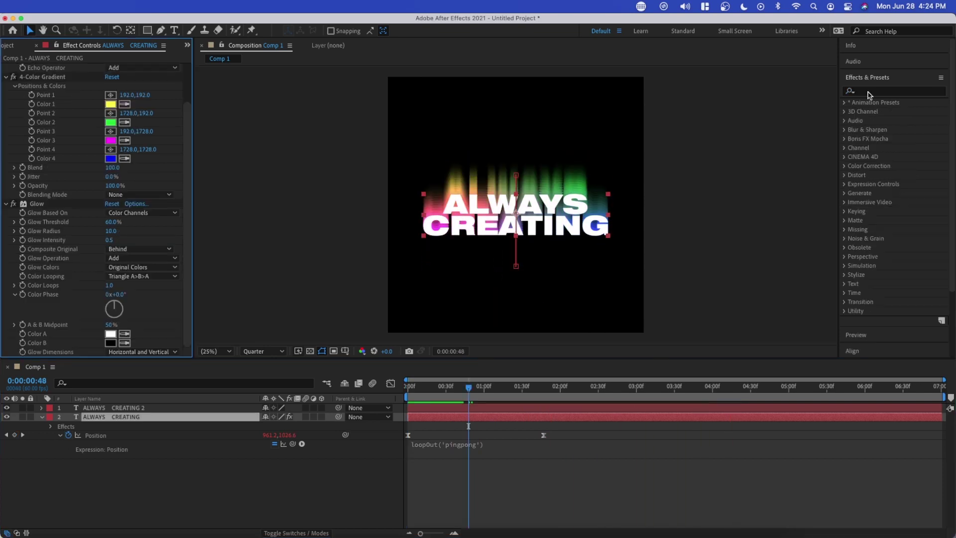
pyautogui.click(869, 93)
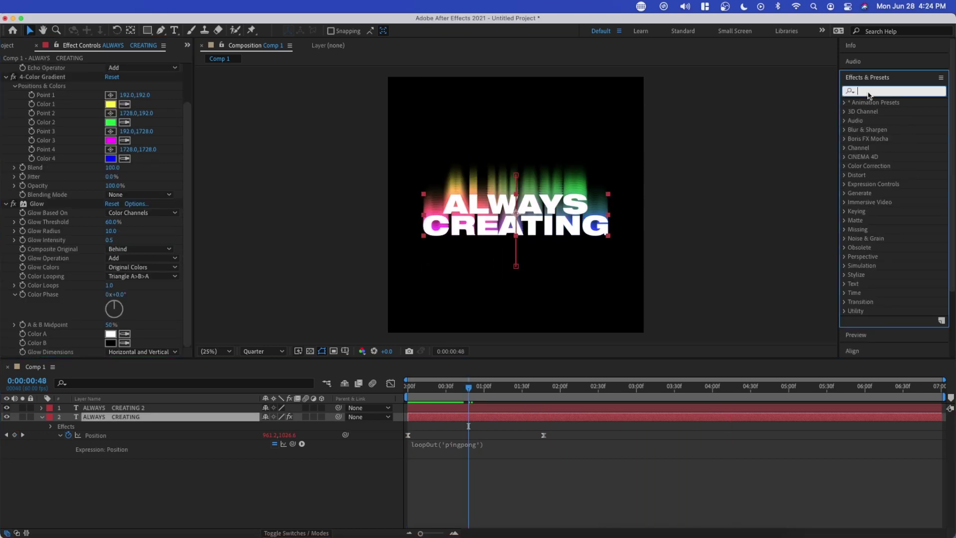
pyautogui.write('roughe')
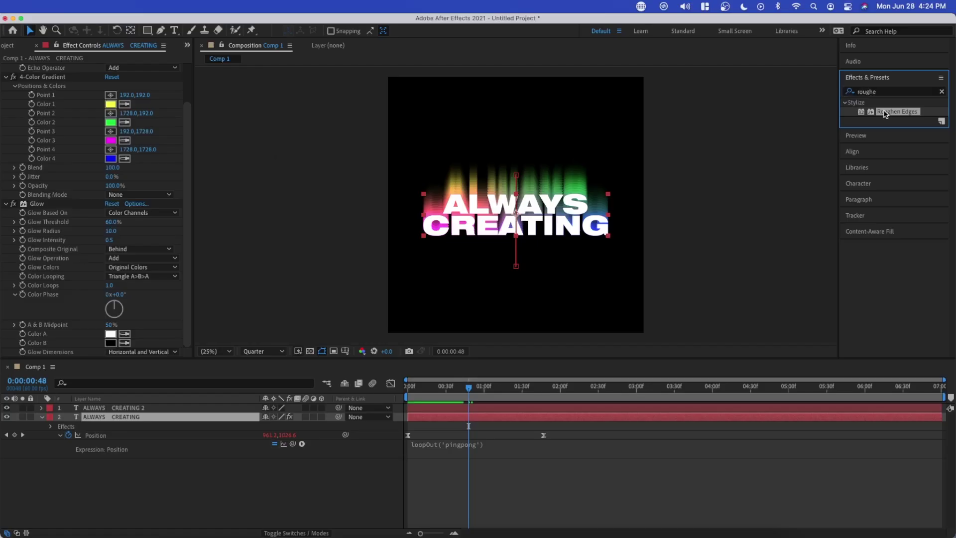
pyautogui.moveTo(785, 225)
pyautogui.mouseDown()
pyautogui.moveTo(514, 334)
pyautogui.moveTo(251, 283)
pyautogui.mouseUp()
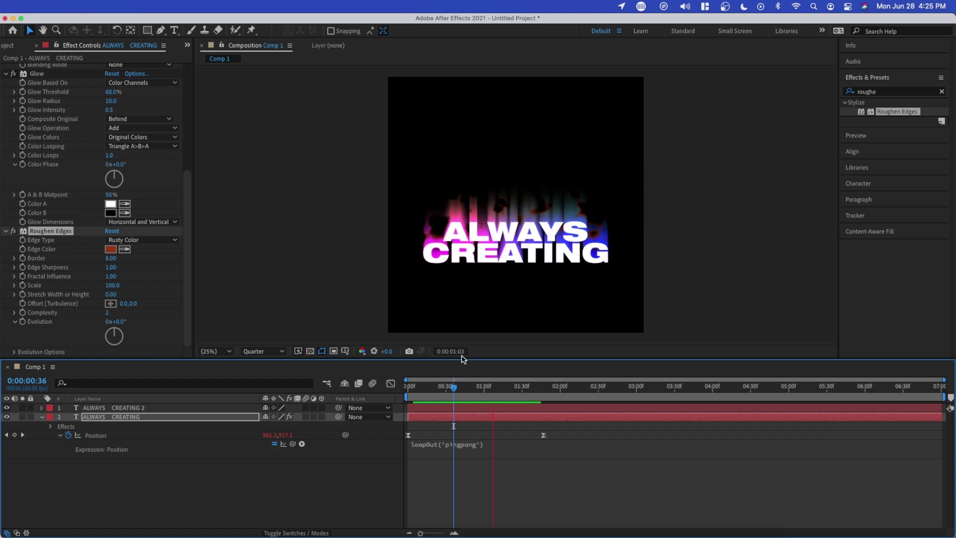
pyautogui.click(523, 386)
pyautogui.press('space')
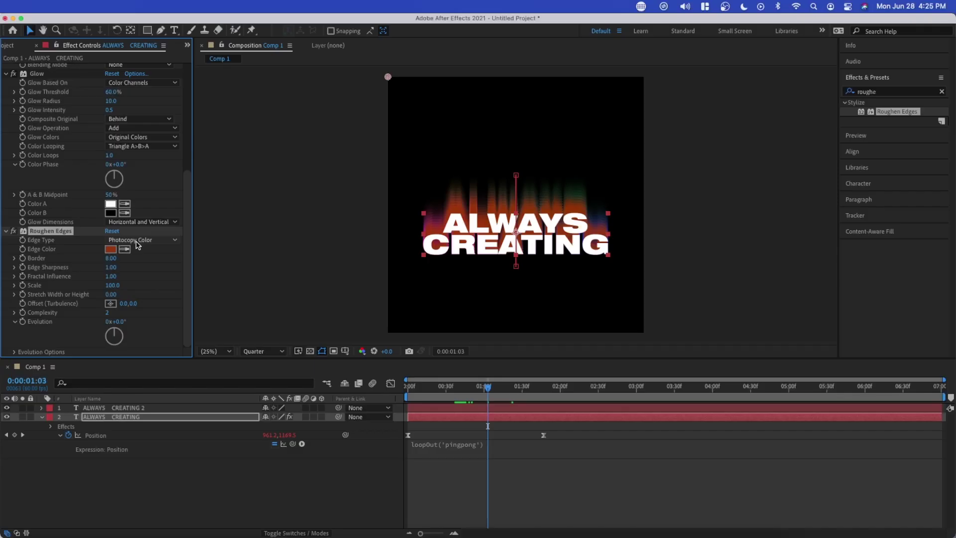
# Set Roughen Edges to Photocopy, compare it on and off, then leave it off
pyautogui.click(136, 245)
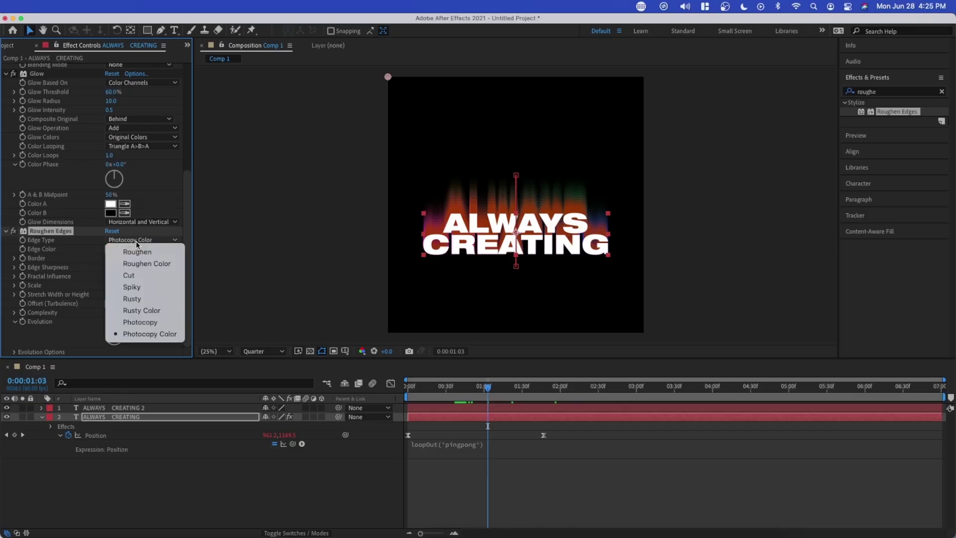
pyautogui.click(138, 327)
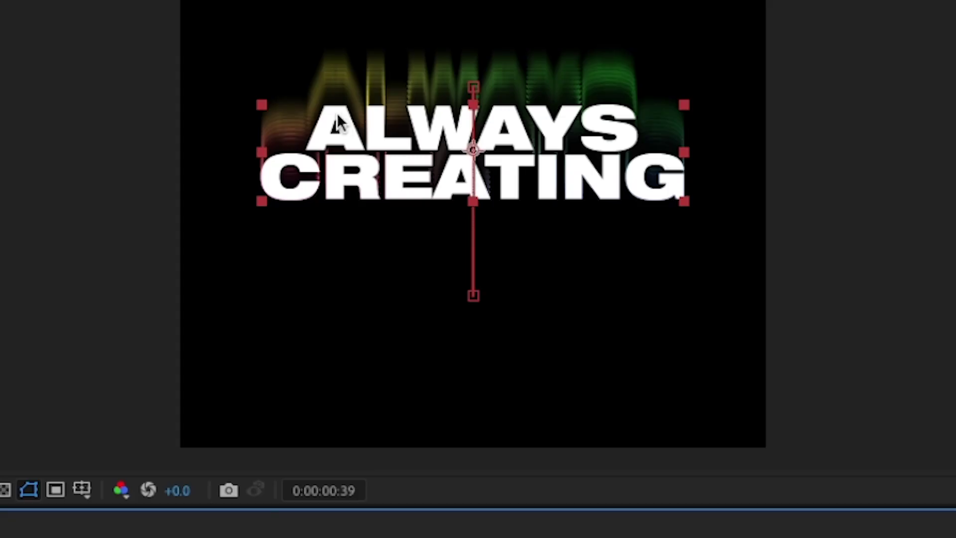
pyautogui.press('space')
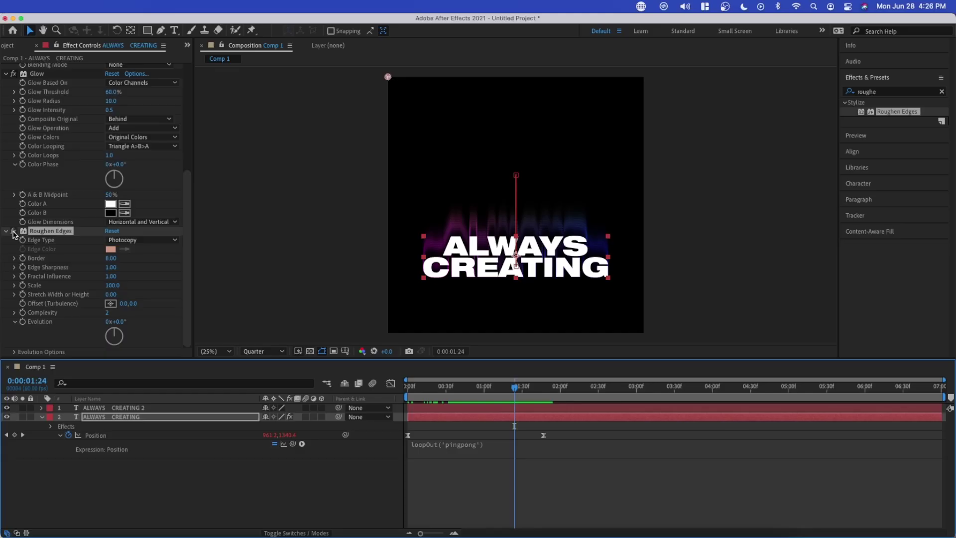
pyautogui.click(13, 232)
pyautogui.click(12, 233)
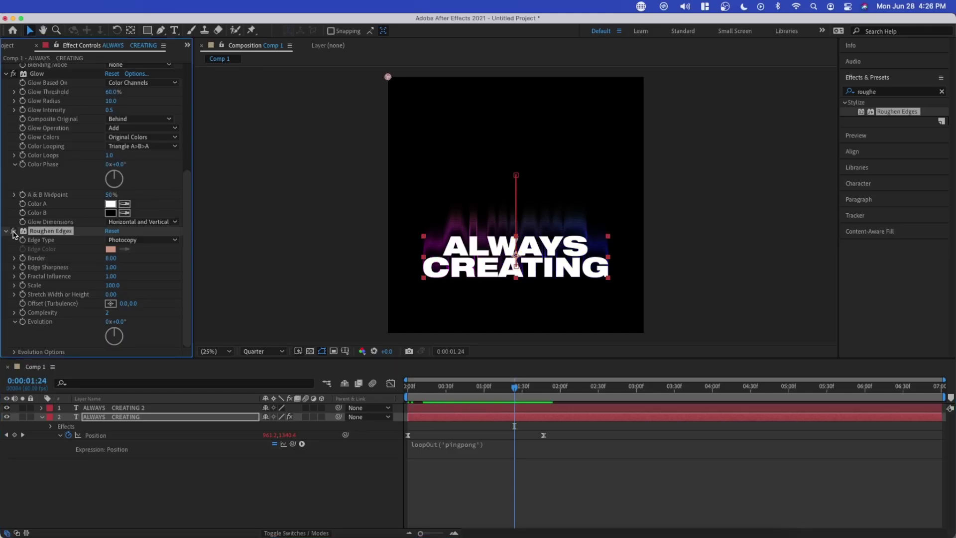
pyautogui.click(13, 232)
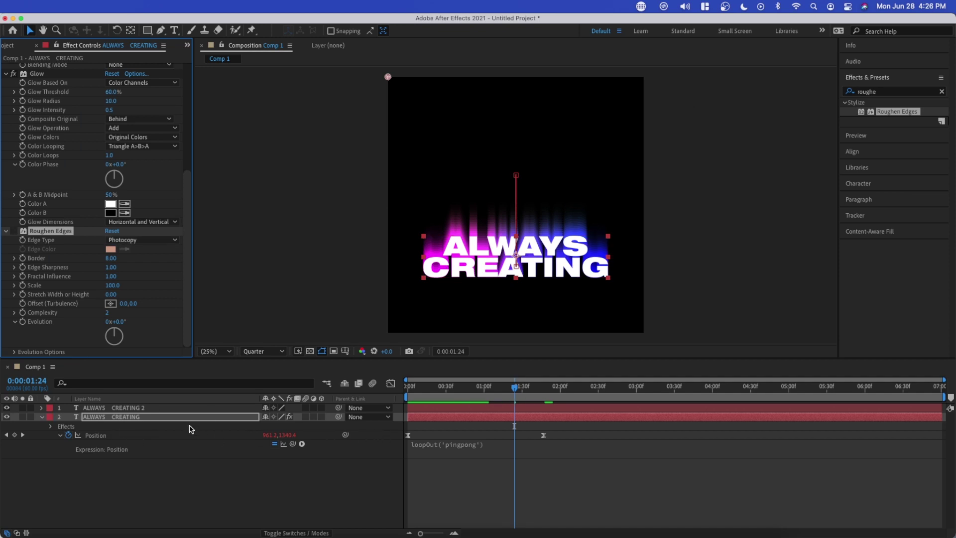
# Pre-compose both text layers into Pre-comp 1 and try the Bad TV 1 - warp preset
pyautogui.click(122, 418)
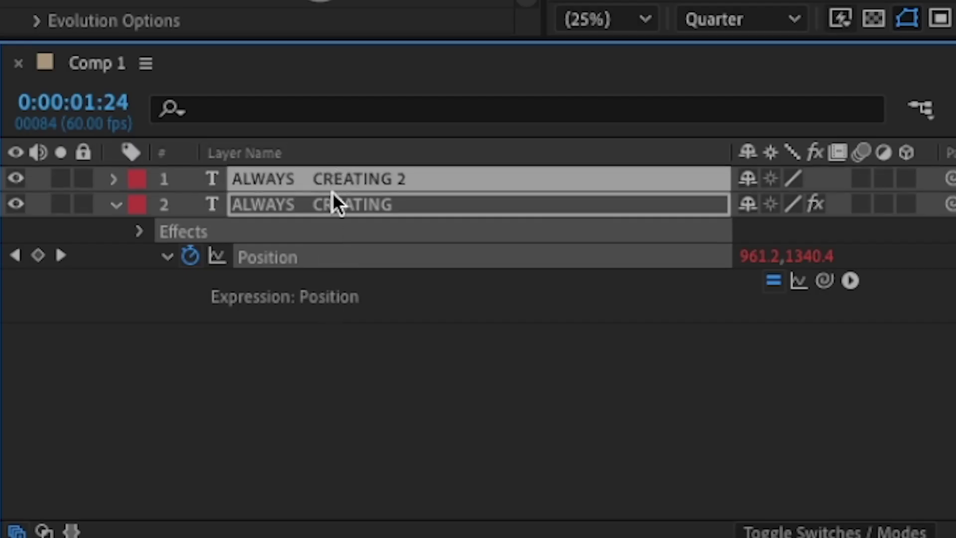
pyautogui.rightClick(120, 416)
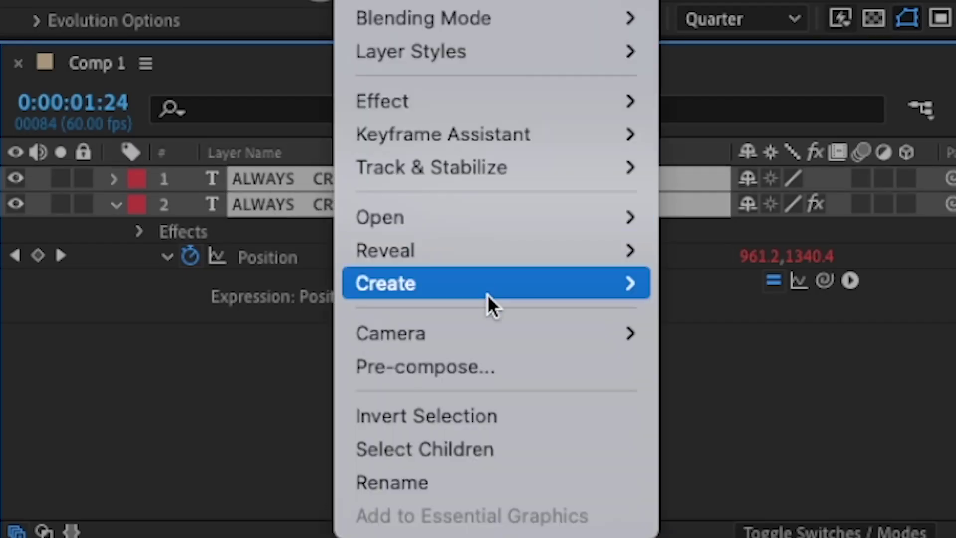
pyautogui.click(495, 370)
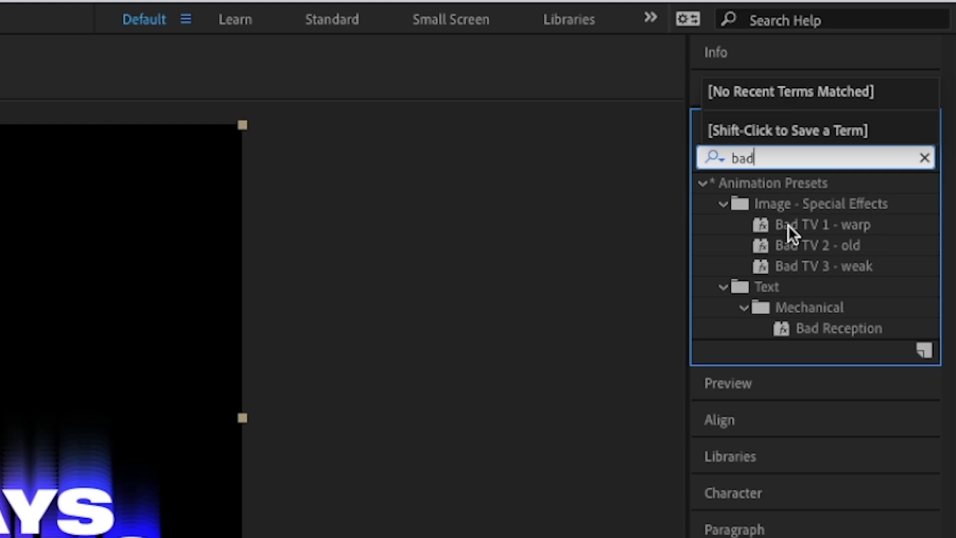
pyautogui.moveTo(879, 122); pyautogui.dragTo(535, 412)
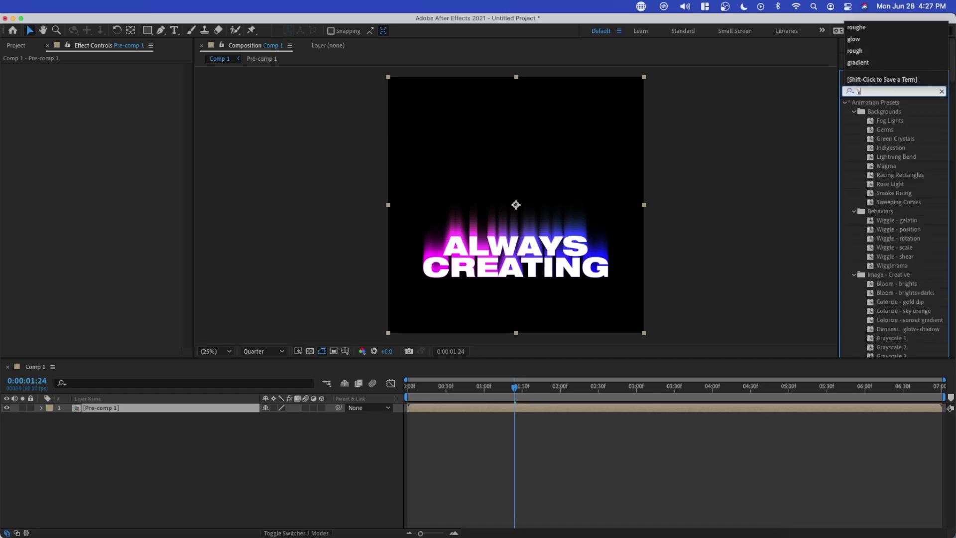
pyautogui.write('glow')
# Apply Glow to Pre-comp 1 with radius 300 and intensity 0.6
pyautogui.moveTo(884, 156); pyautogui.dragTo(435, 408)
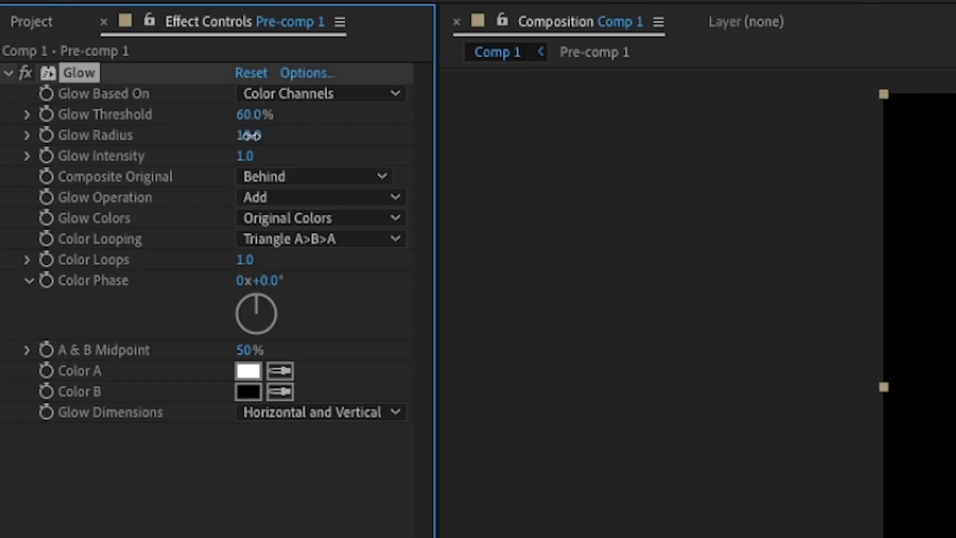
pyautogui.moveTo(110, 95); pyautogui.dragTo(270, 103)
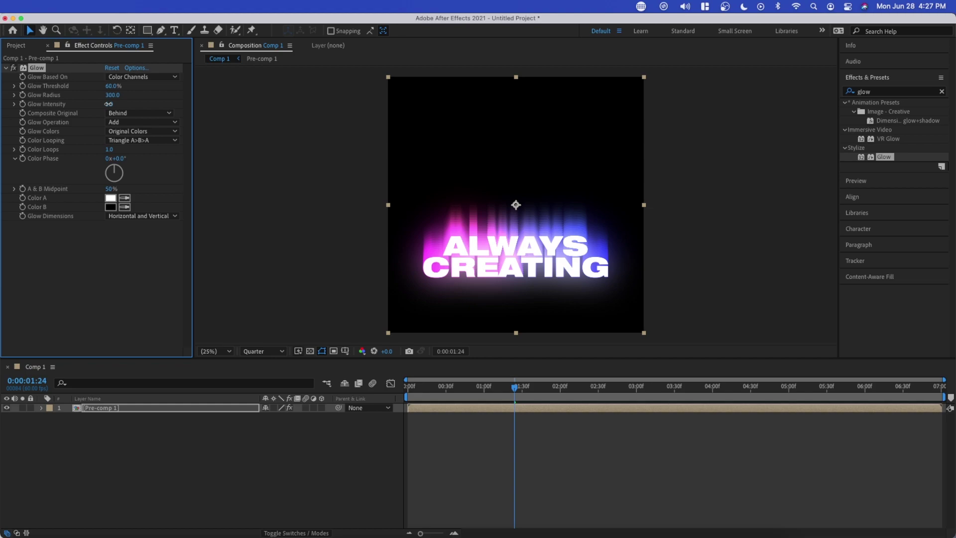
pyautogui.moveTo(109, 104); pyautogui.dragTo(92, 104)
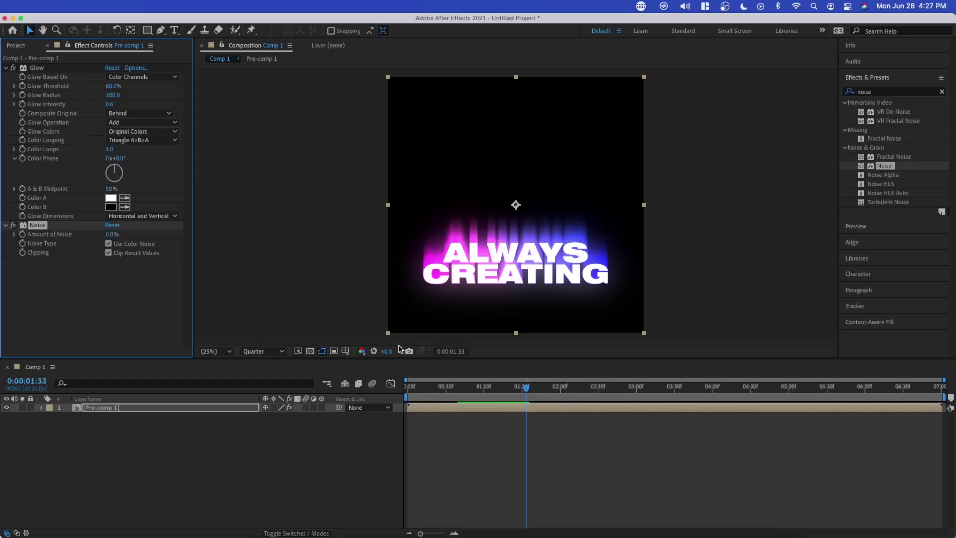
pyautogui.moveTo(486, 387); pyautogui.dragTo(410, 387)
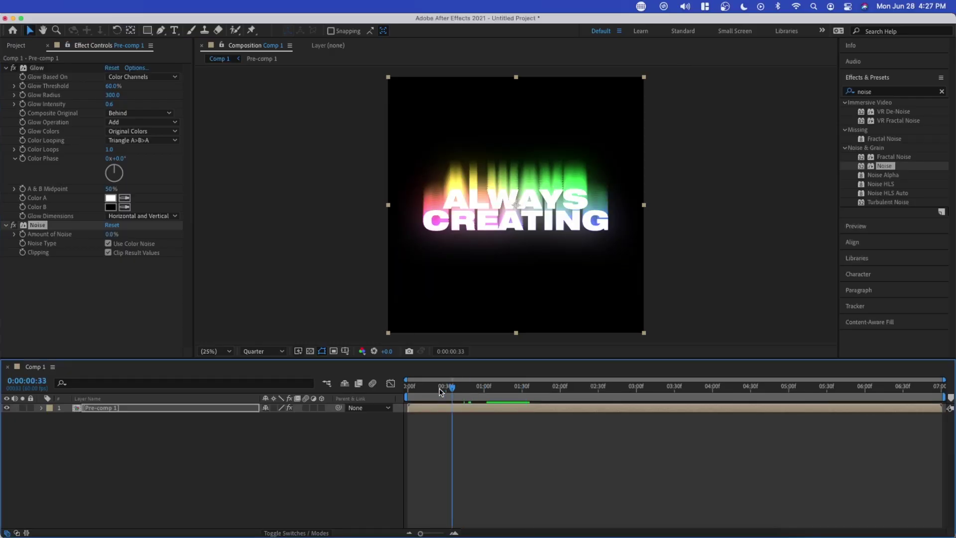